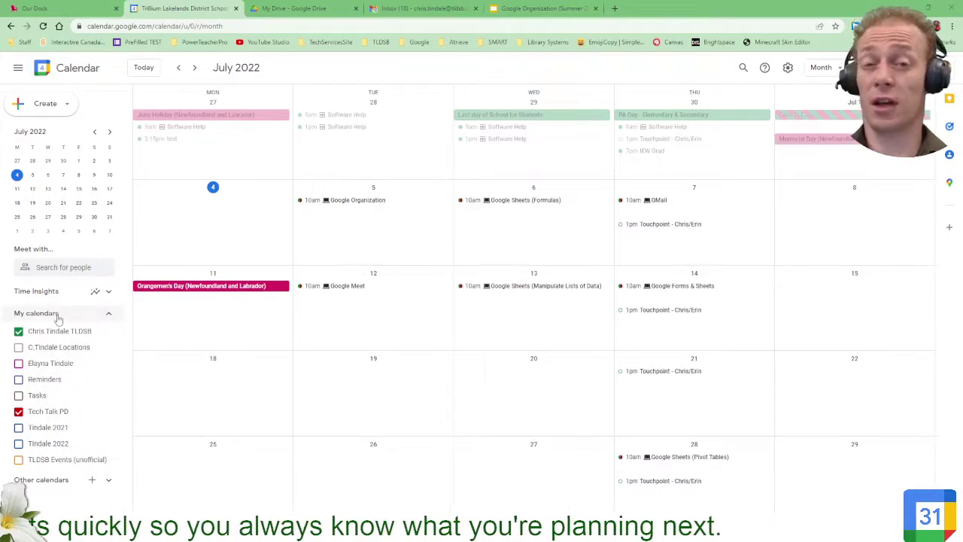
Step: Expand and scroll through the Other calendars list, then collapse it
{"action": "left_click", "coordinate": [38, 481]}
{"action": "scroll", "coordinate": [38, 482], "scroll_direction": "down", "scroll_amount": 1}
{"action": "scroll", "coordinate": [38, 483], "scroll_direction": "down", "scroll_amount": 2}
{"action": "scroll", "coordinate": [38, 482], "scroll_direction": "down", "scroll_amount": 1}
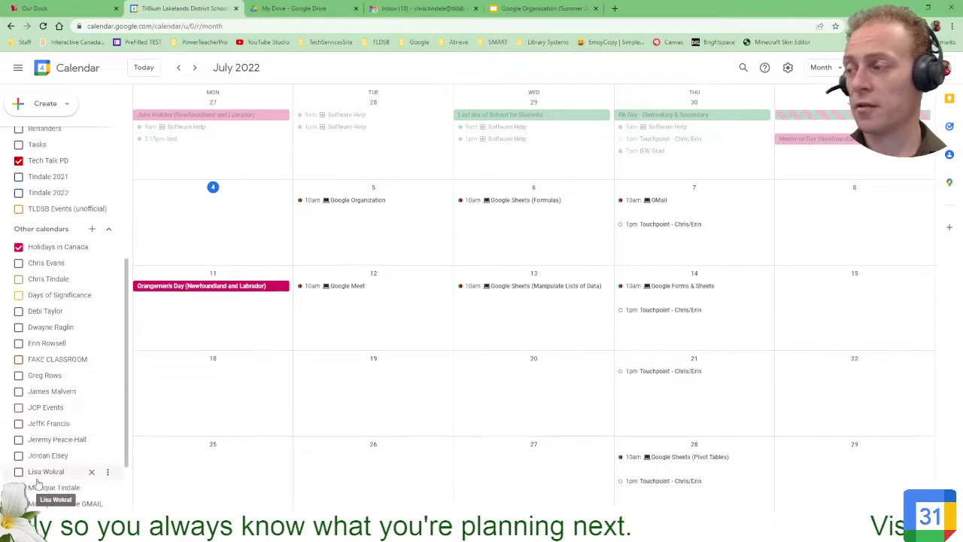
{"action": "scroll", "coordinate": [38, 483], "scroll_direction": "up", "scroll_amount": 1}
{"action": "scroll", "coordinate": [38, 482], "scroll_direction": "up", "scroll_amount": 2}
{"action": "scroll", "coordinate": [37, 481], "scroll_direction": "up", "scroll_amount": 1}
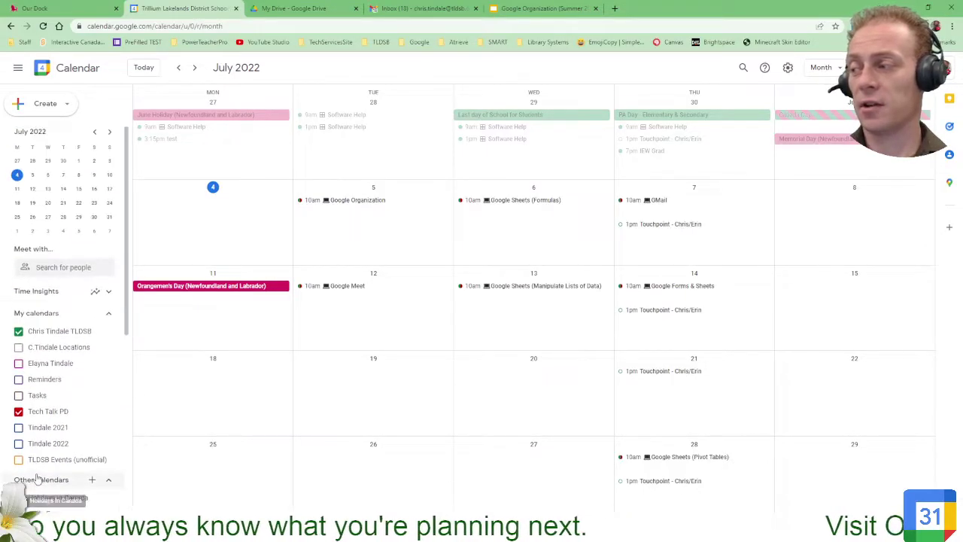
{"action": "left_click", "coordinate": [37, 482]}
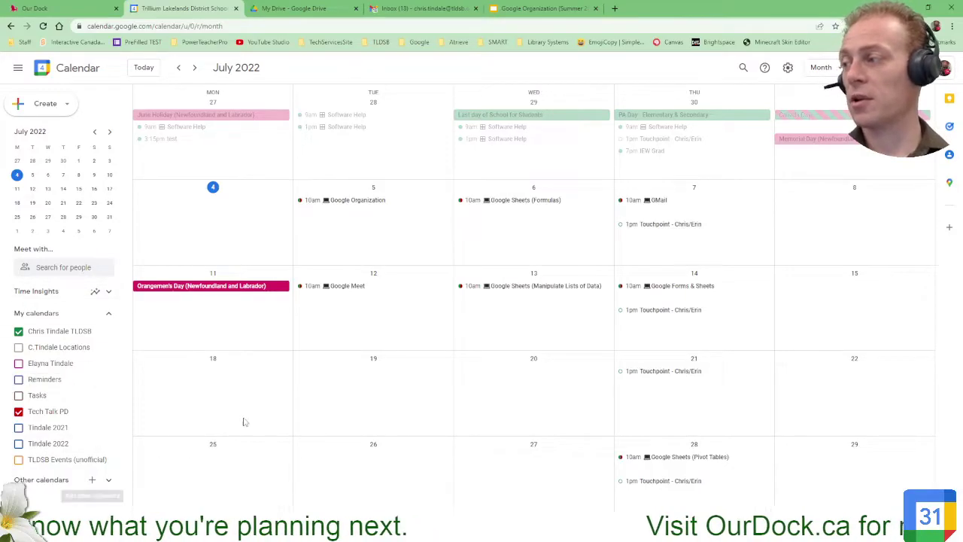
Step: Browse the Other calendars list again, then start an event draft for Monday, July 4, 2:30–3:30pm
{"action": "left_click", "coordinate": [27, 481]}
{"action": "scroll", "coordinate": [27, 471], "scroll_direction": "down", "scroll_amount": 4}
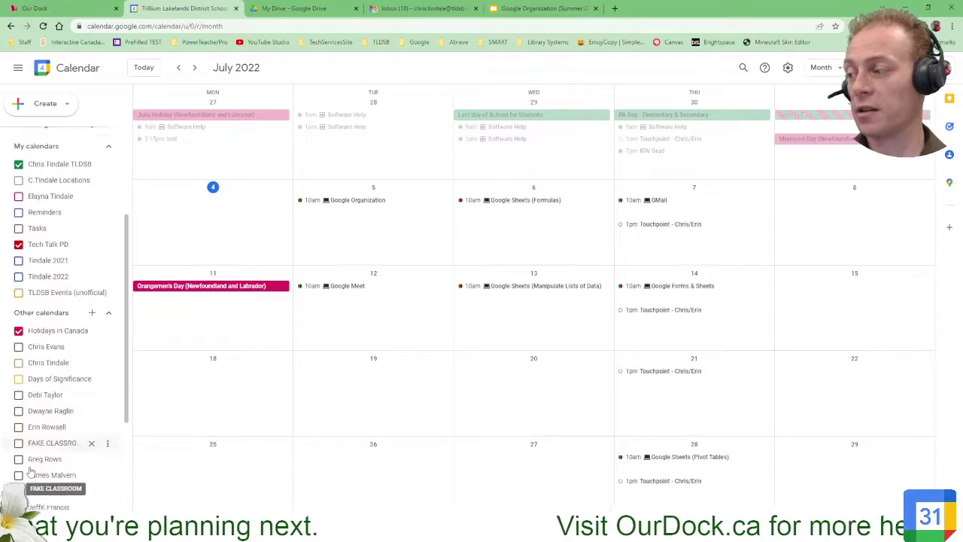
{"action": "scroll", "coordinate": [30, 452], "scroll_direction": "down", "scroll_amount": 1}
{"action": "scroll", "coordinate": [30, 446], "scroll_direction": "down", "scroll_amount": 2}
{"action": "scroll", "coordinate": [30, 447], "scroll_direction": "down", "scroll_amount": 1}
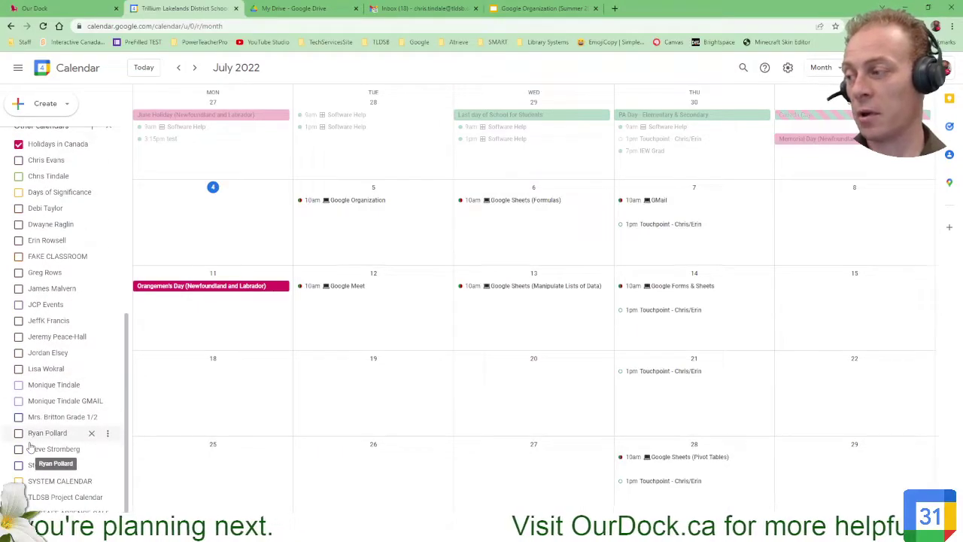
{"action": "scroll", "coordinate": [30, 447], "scroll_direction": "up", "scroll_amount": 5}
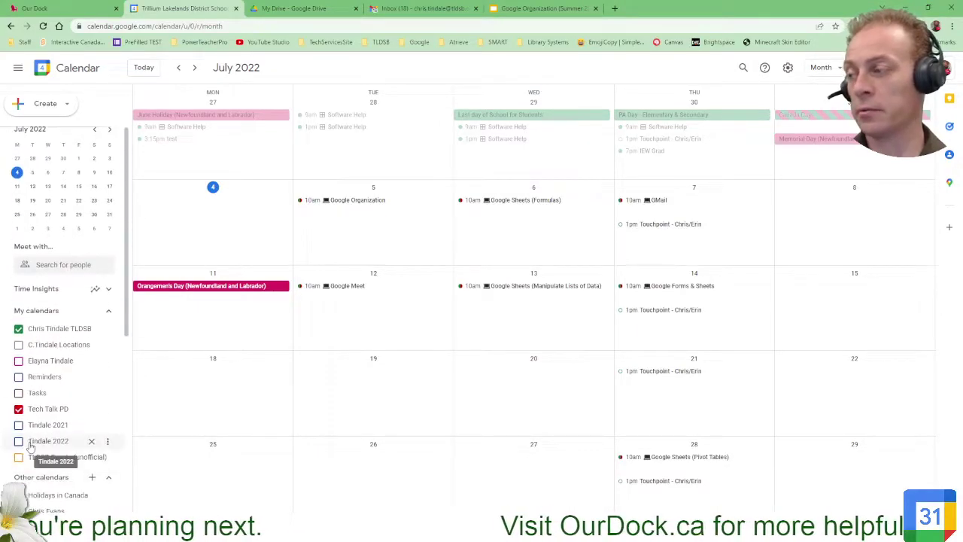
{"action": "left_click", "coordinate": [45, 482]}
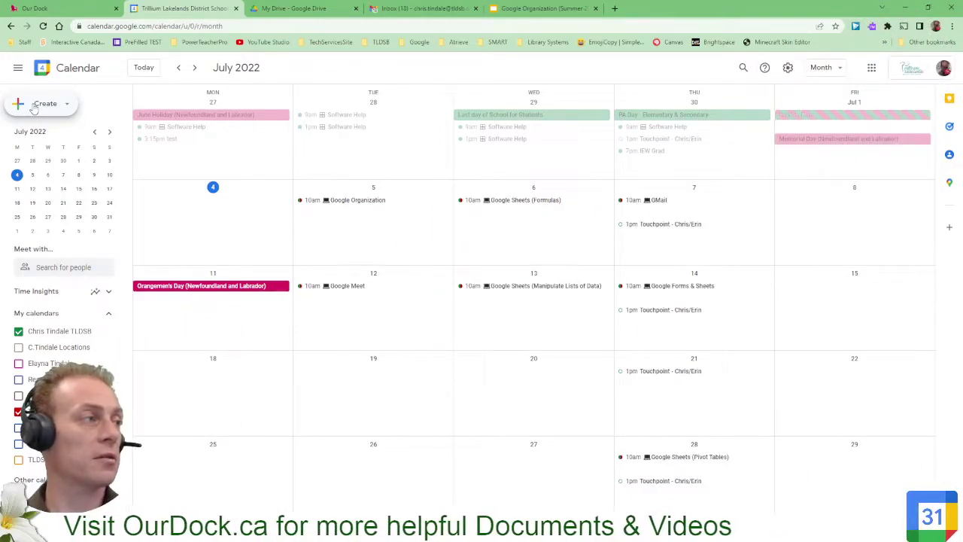
{"action": "left_click", "coordinate": [34, 105]}
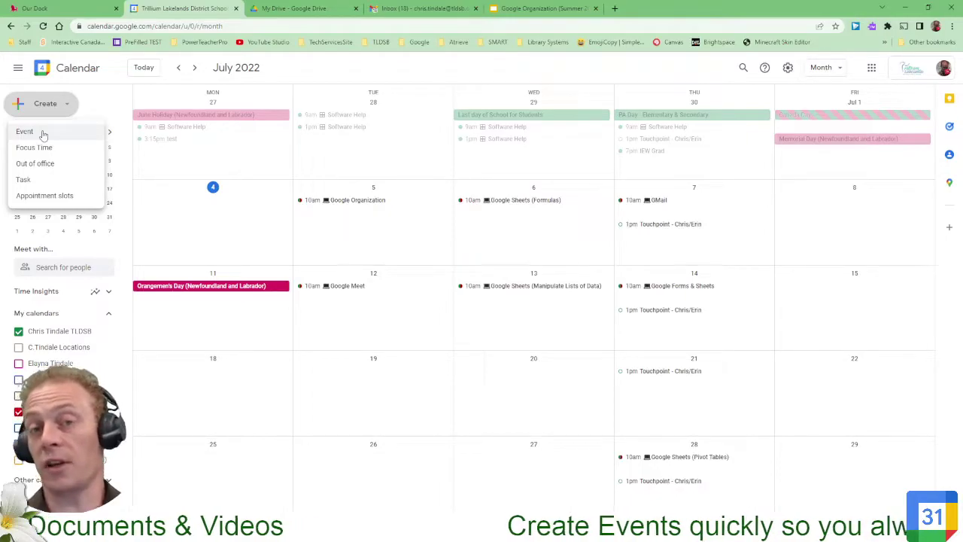
{"action": "left_click", "coordinate": [43, 134]}
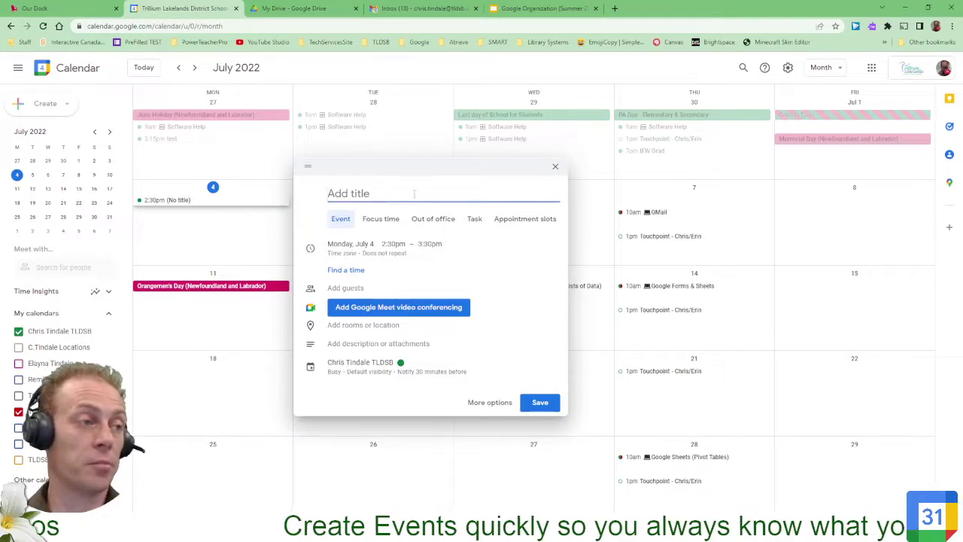
Step: Title the draft 'Meeting', time it 2:10–2:40pm, and bring up its repeat choices
{"action": "type", "text": "Meet"}
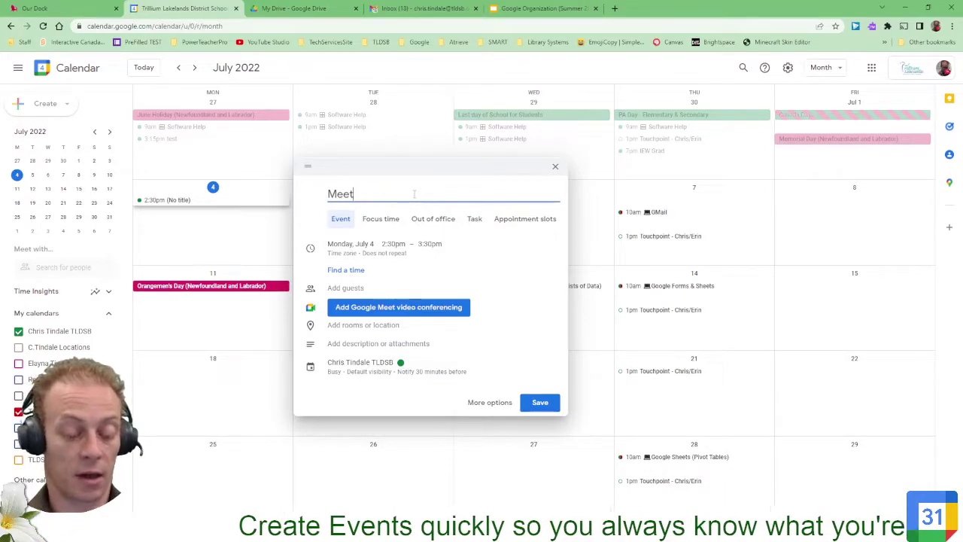
{"action": "type", "text": "ing"}
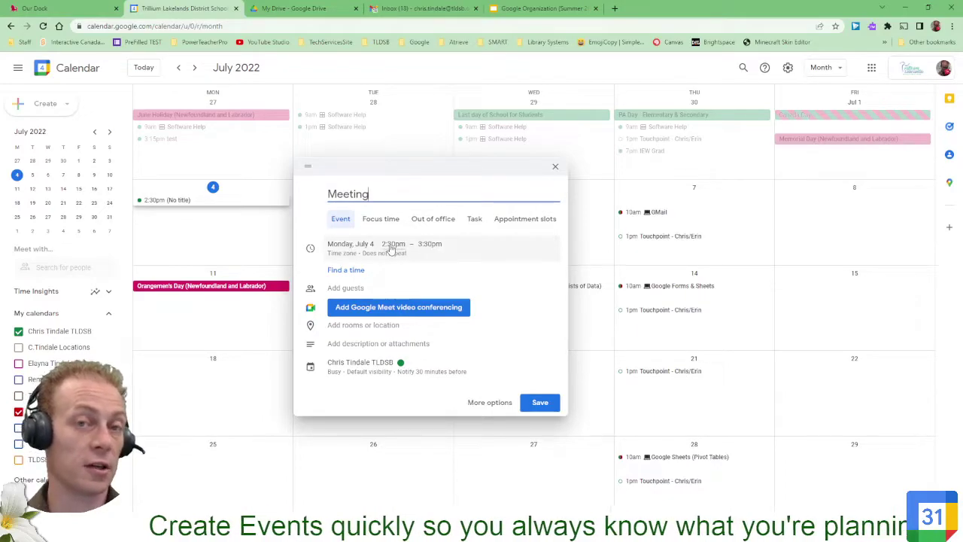
{"action": "left_click", "coordinate": [392, 246]}
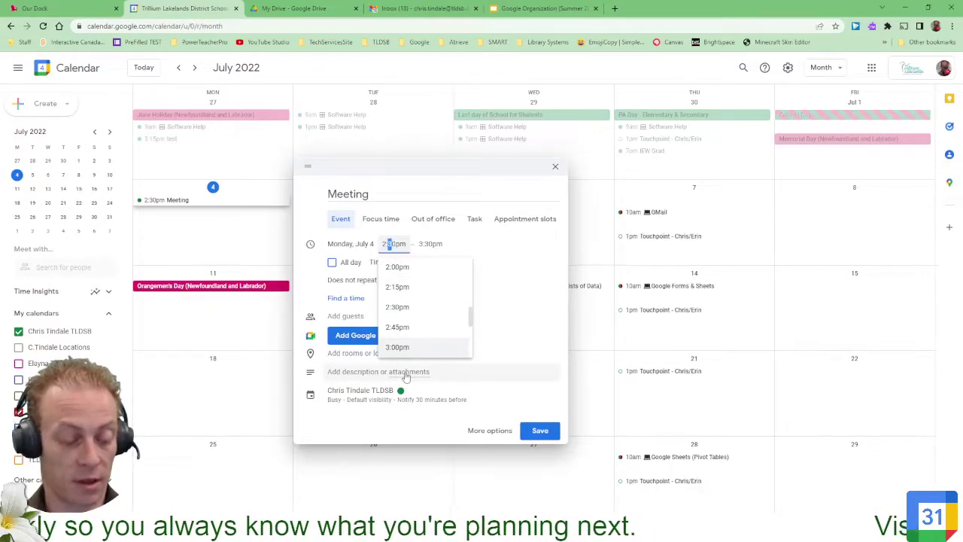
{"action": "type", "text": "1"}
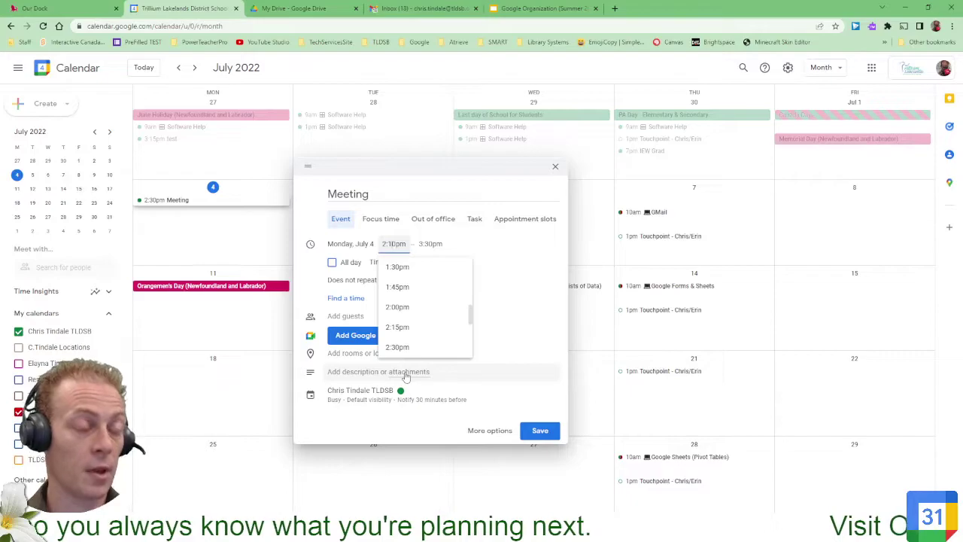
{"action": "left_click", "coordinate": [503, 287]}
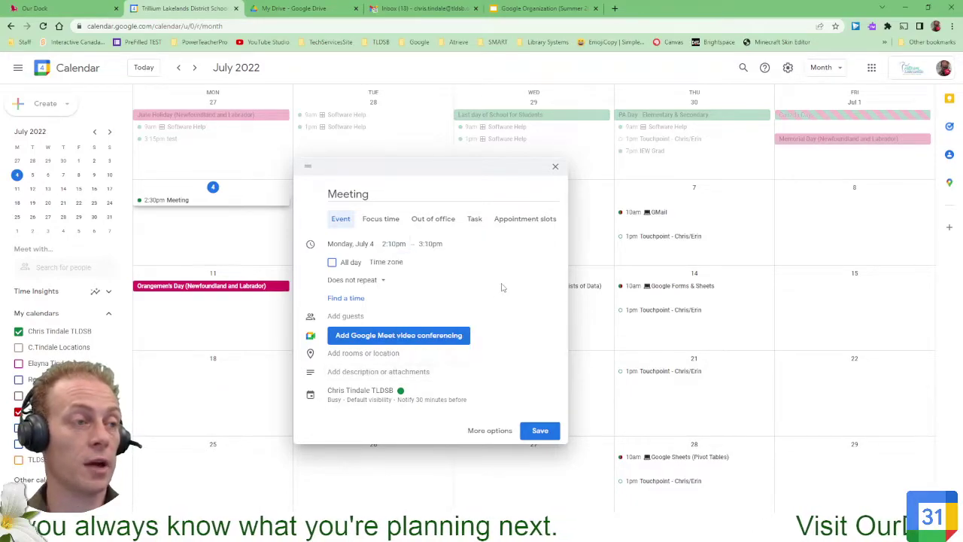
{"action": "left_click", "coordinate": [431, 244]}
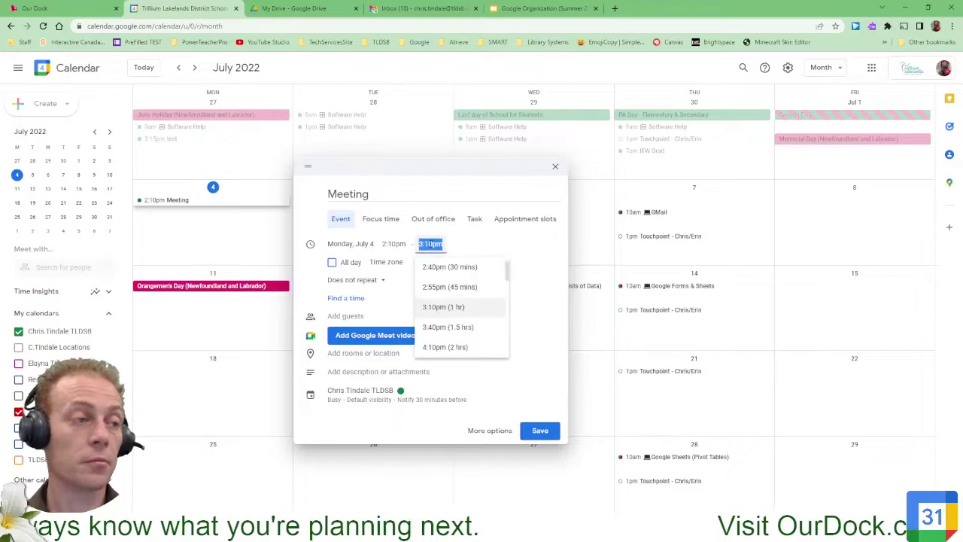
{"action": "left_click", "coordinate": [472, 268]}
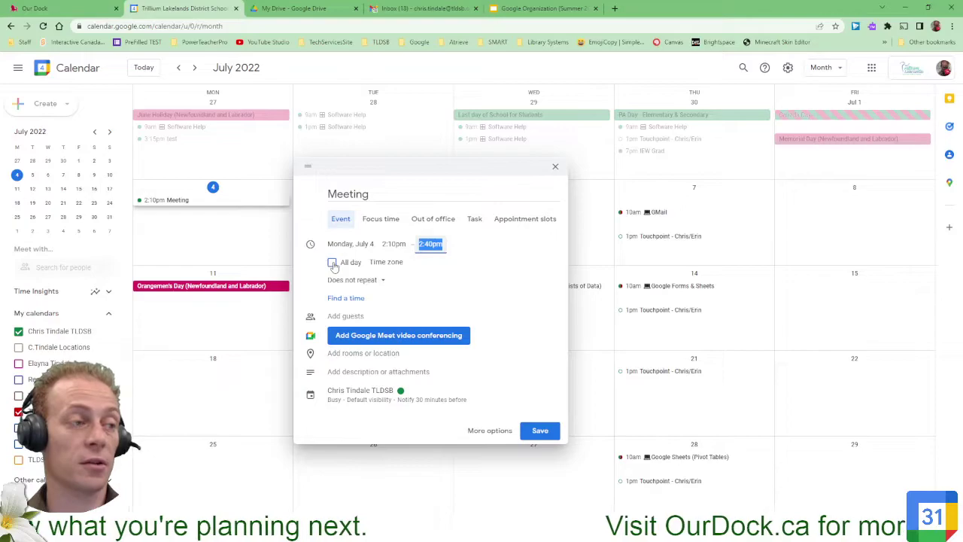
{"action": "left_click", "coordinate": [368, 280]}
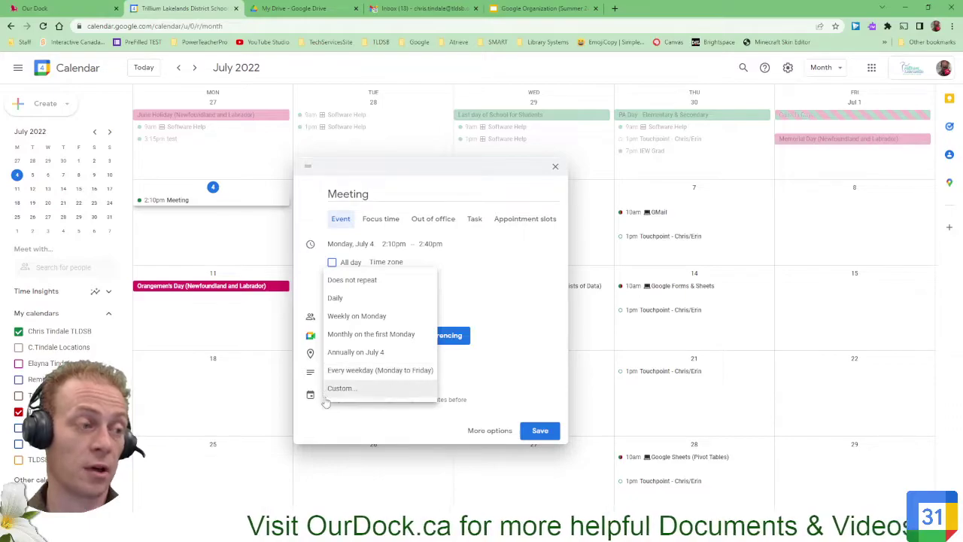
Step: Set a custom weekly repeat on Tuesday and Thursday, ending after 8 occurrences
{"action": "left_click", "coordinate": [377, 394]}
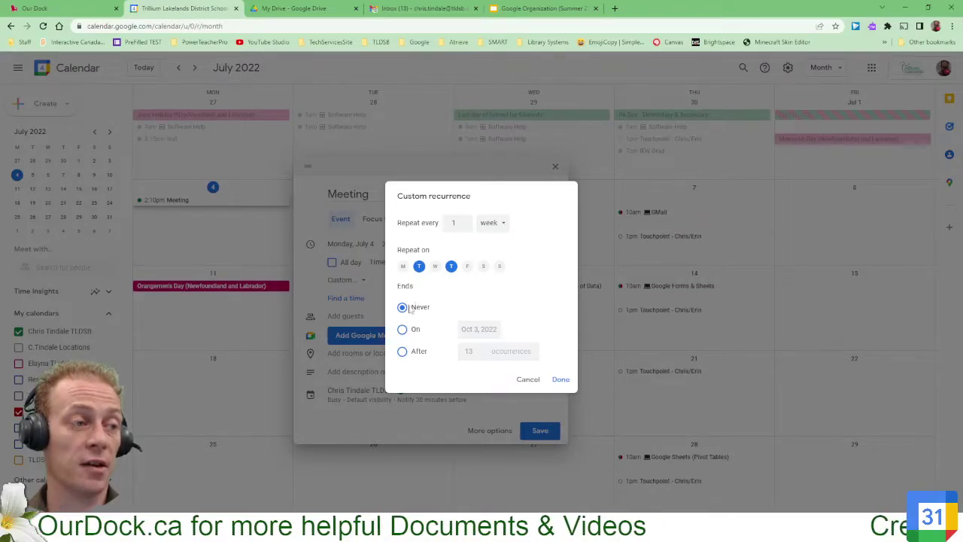
{"action": "left_click", "coordinate": [403, 331]}
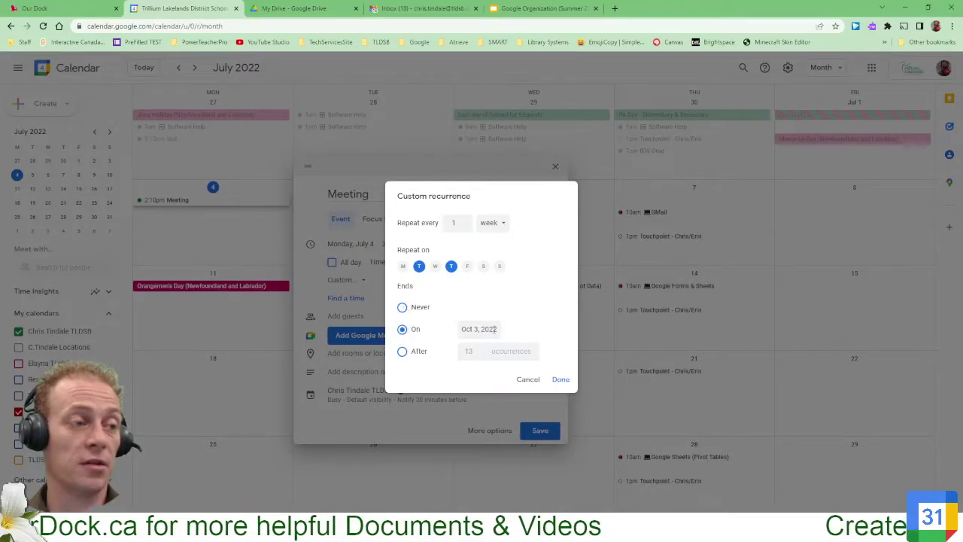
{"action": "left_click_drag", "start_coordinate": [495, 328], "coordinate": [465, 329]}
{"action": "left_click", "coordinate": [402, 351]}
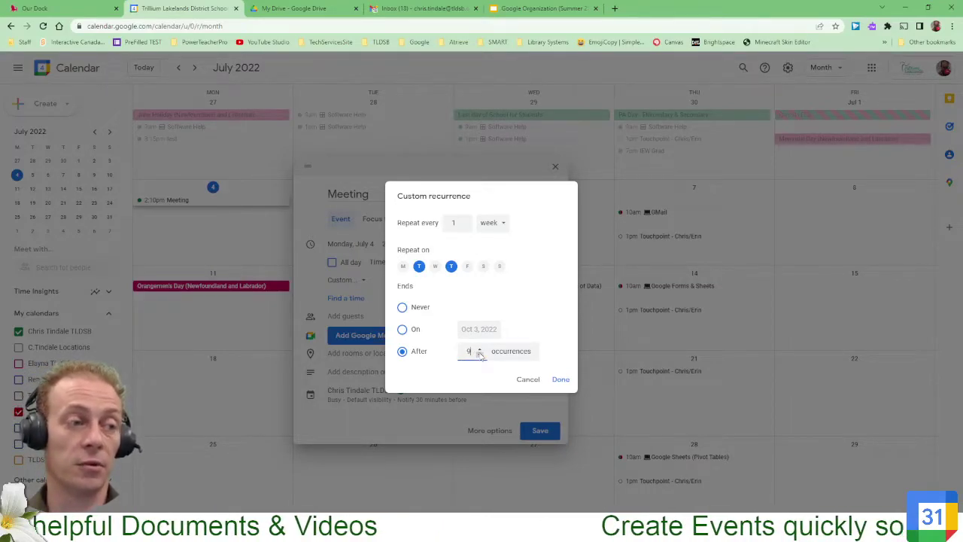
{"action": "left_click", "coordinate": [561, 380]}
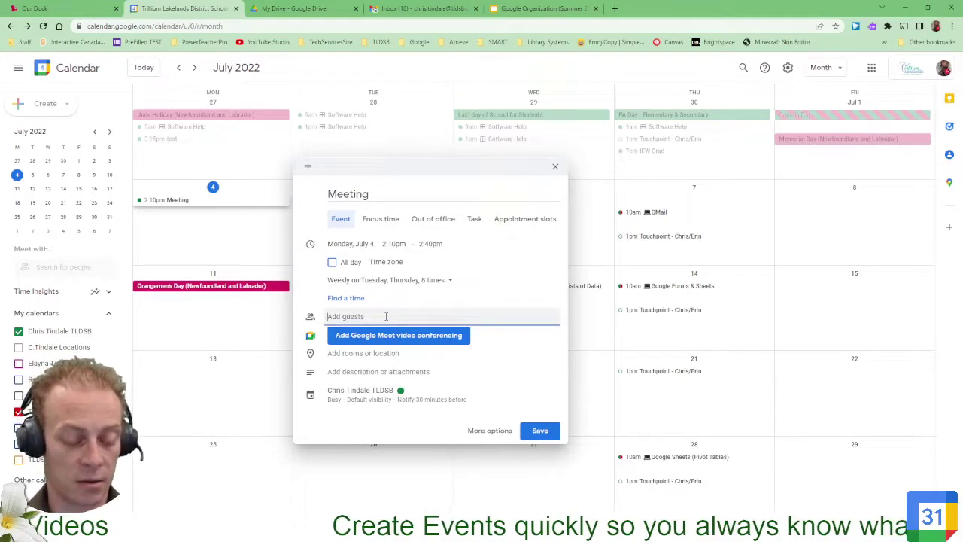
Step: Search for the colleague by surname and add them as a guest
{"action": "type", "text": "tinda"}
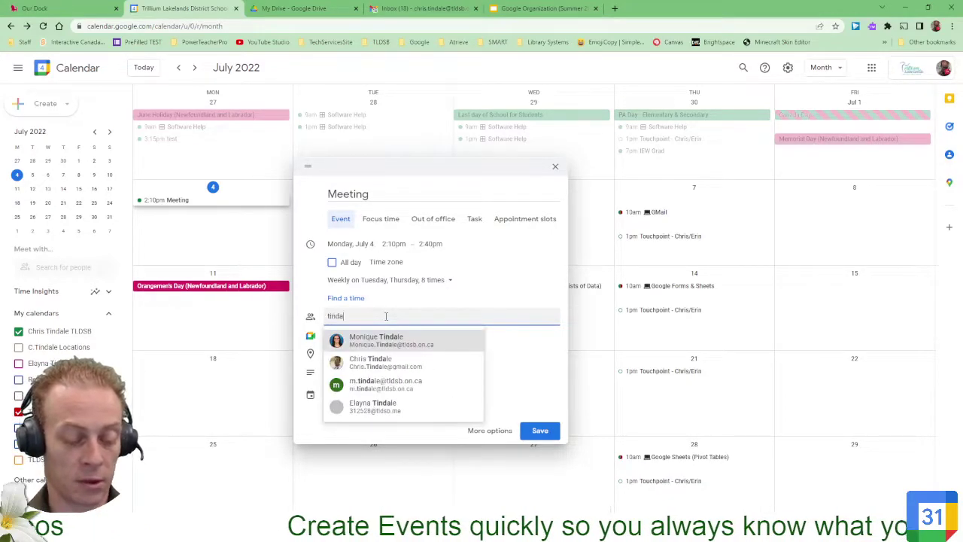
{"action": "type", "text": "le"}
{"action": "left_click", "coordinate": [388, 340]}
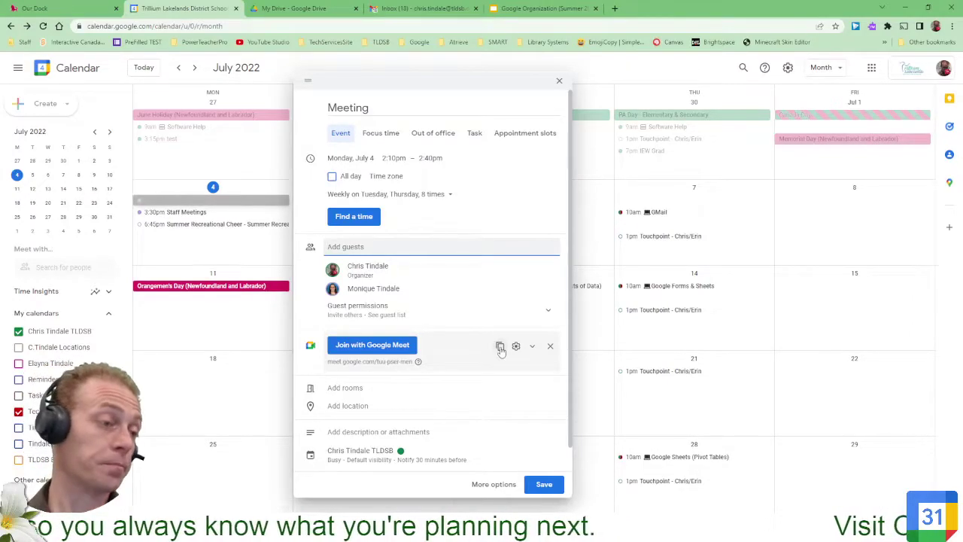
{"action": "left_click", "coordinate": [519, 348]}
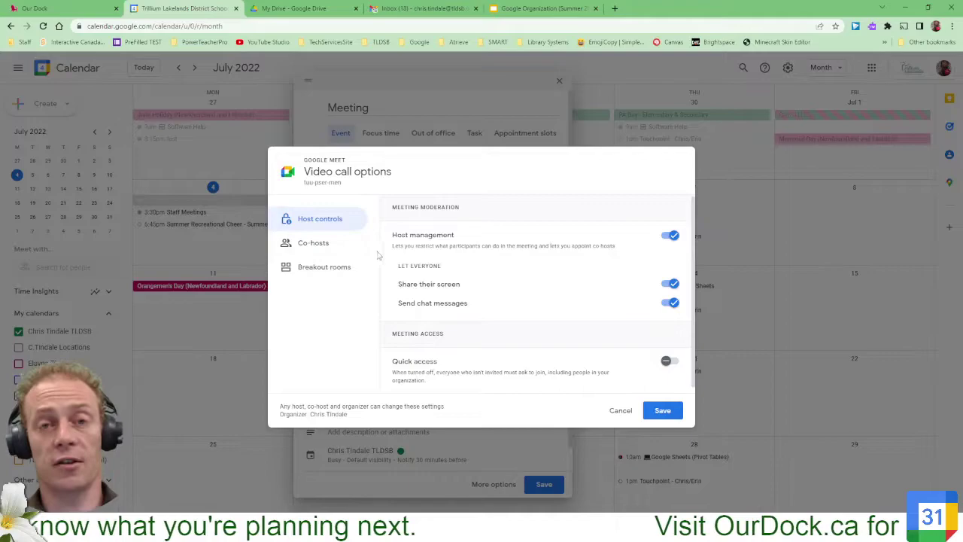
{"action": "left_click", "coordinate": [620, 411]}
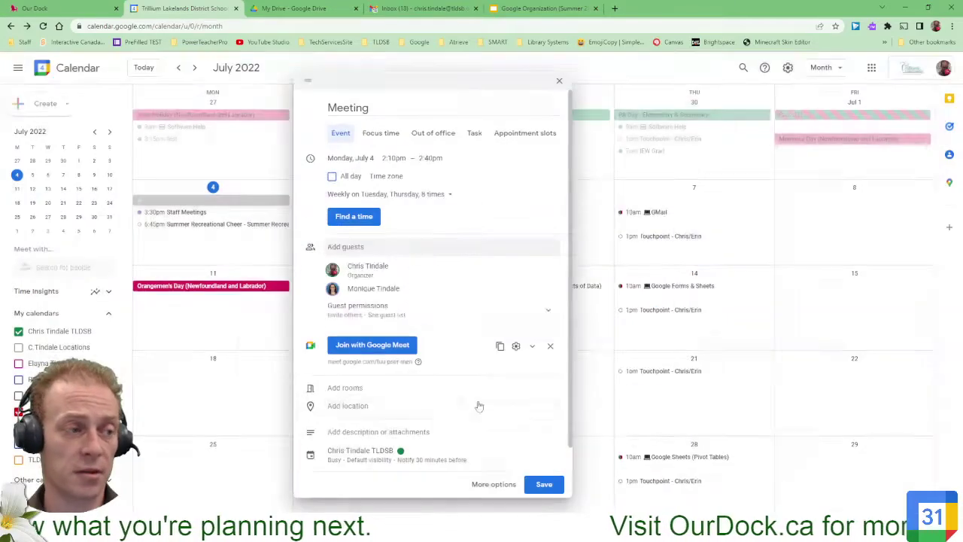
{"action": "left_click", "coordinate": [532, 349]}
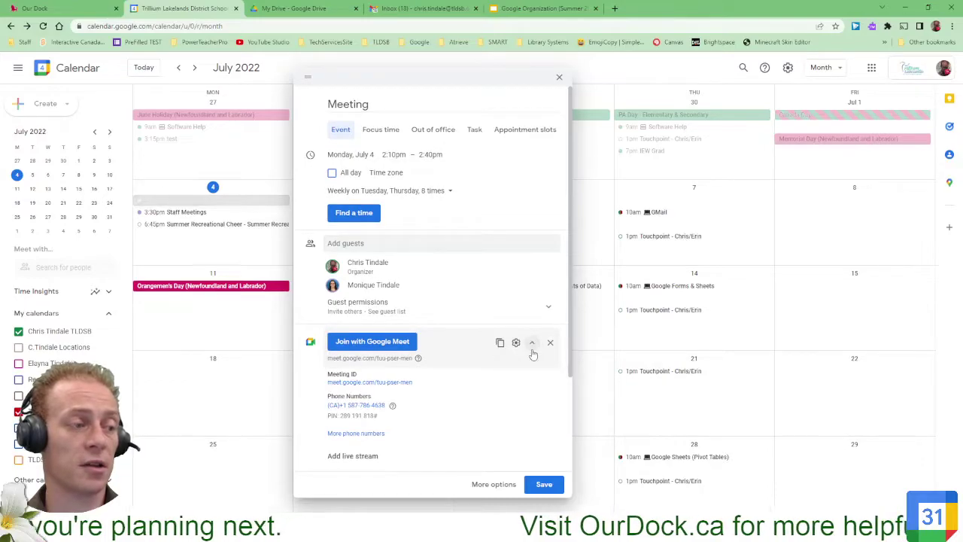
{"action": "scroll", "coordinate": [533, 354], "scroll_direction": "down", "scroll_amount": 2}
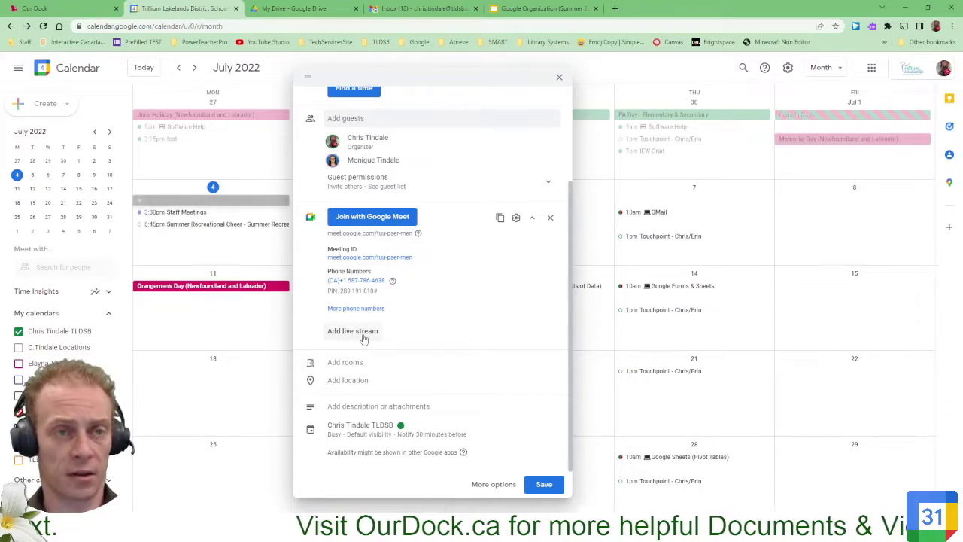
{"action": "left_click", "coordinate": [532, 217]}
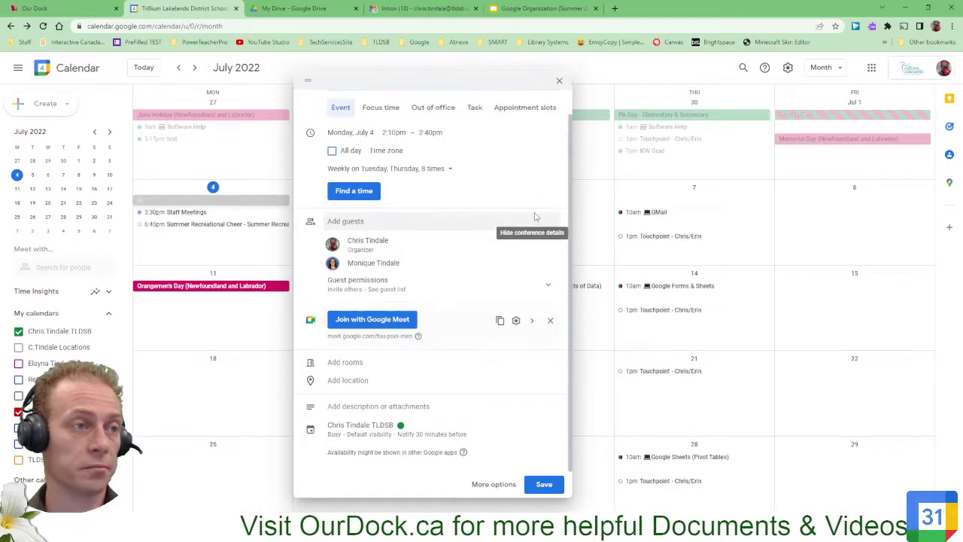
{"action": "left_click", "coordinate": [551, 323]}
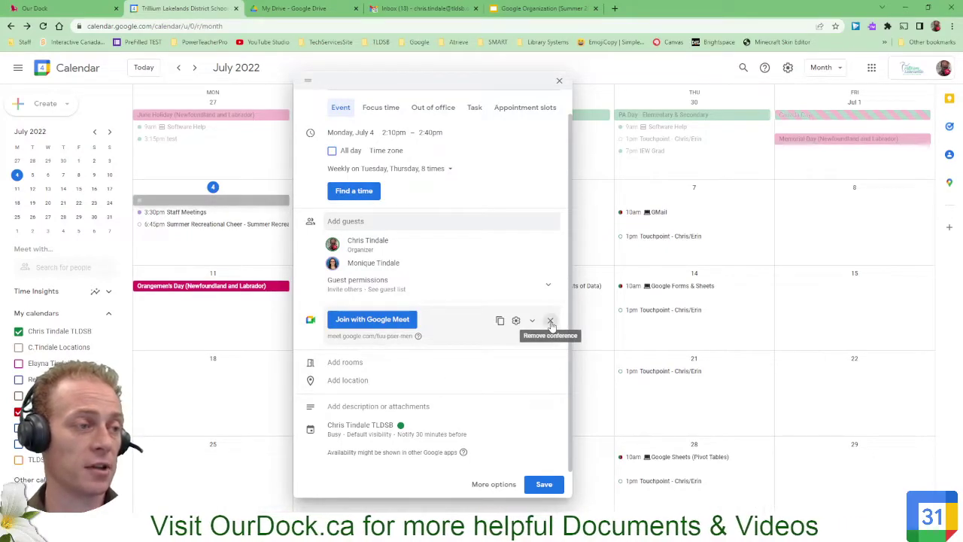
{"action": "left_click", "coordinate": [372, 382]}
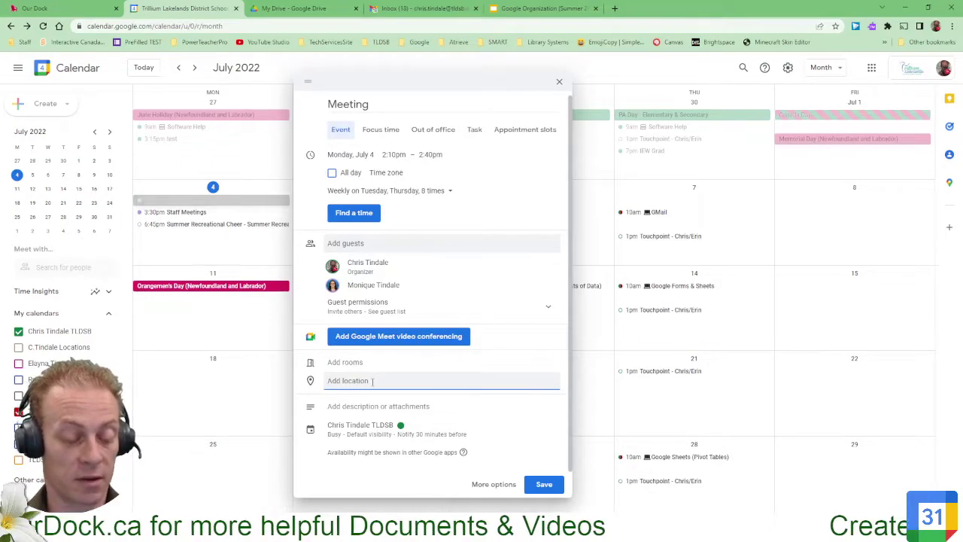
{"action": "type", "text": "123"}
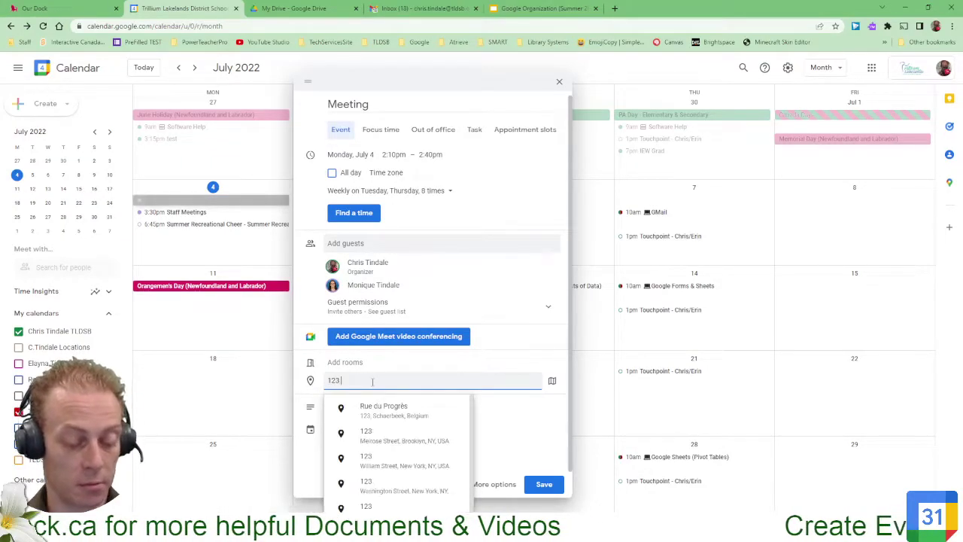
{"action": "type", "text": " Bant,st"}
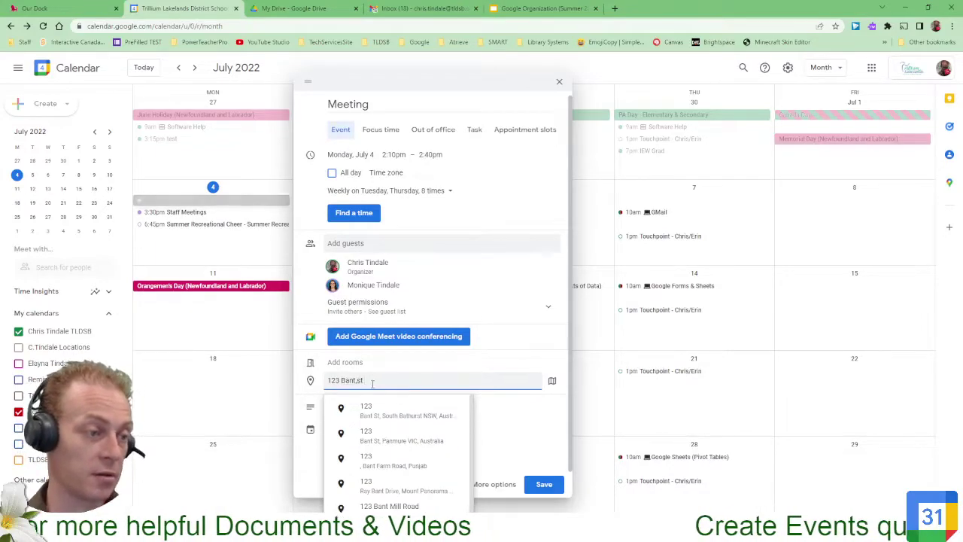
{"action": "left_click", "coordinate": [402, 413]}
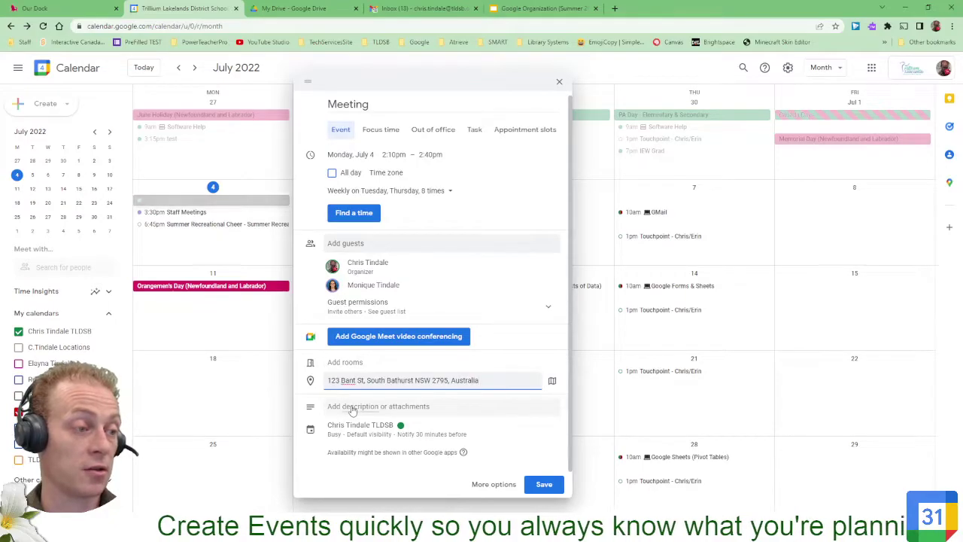
Step: Dismiss the Drive picker and attach a new 'Notes - Meeting' document instead
{"action": "left_click", "coordinate": [416, 407]}
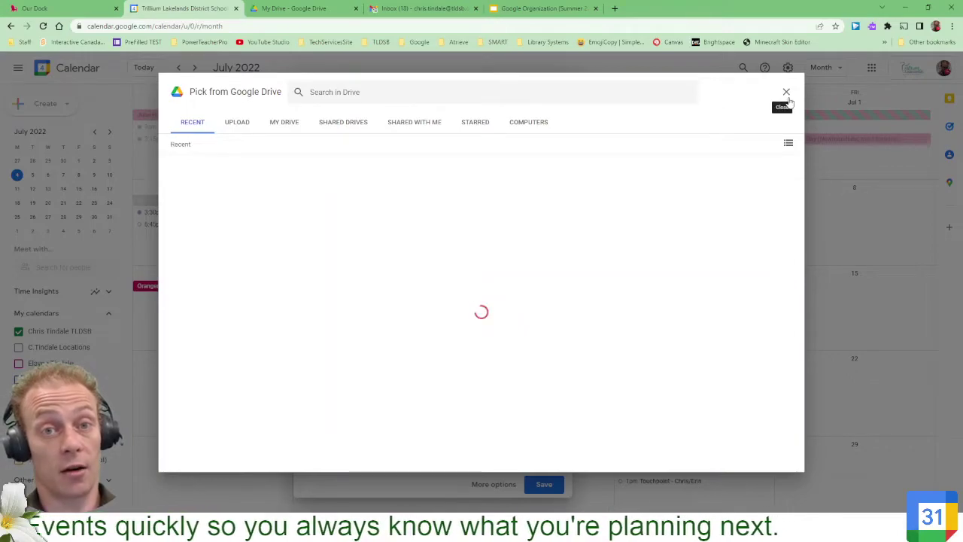
{"action": "key", "text": "Escape"}
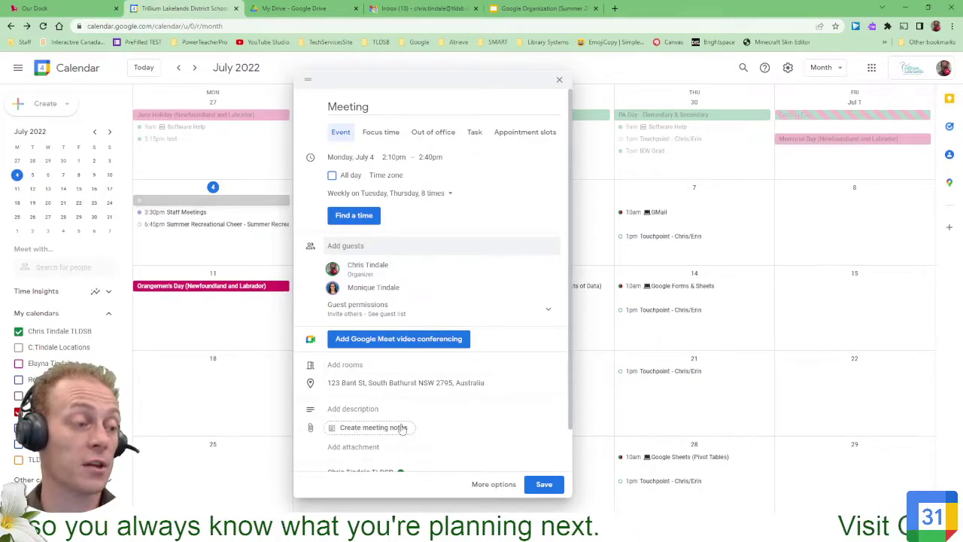
{"action": "left_click", "coordinate": [362, 429]}
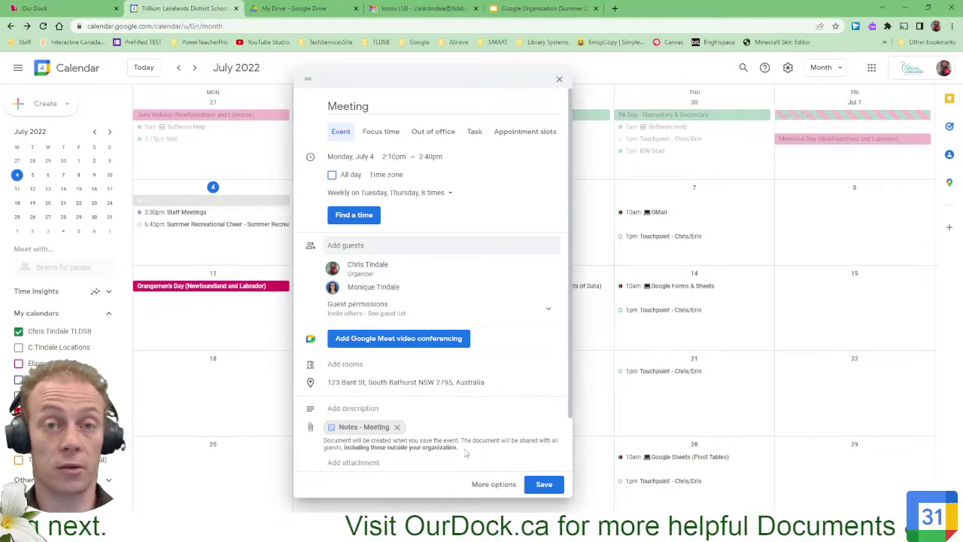
{"action": "scroll", "coordinate": [462, 449], "scroll_direction": "down", "scroll_amount": 2}
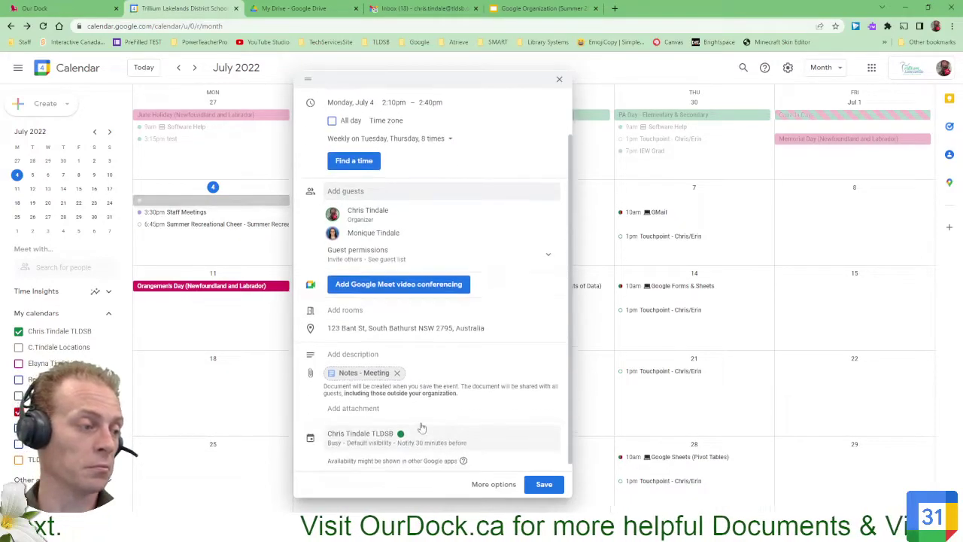
Step: Remove the Notes - Meeting attachment and clear a test 'asdfsdfasdfsdfasdfas' description
{"action": "left_click", "coordinate": [396, 364]}
{"action": "left_click", "coordinate": [350, 363]}
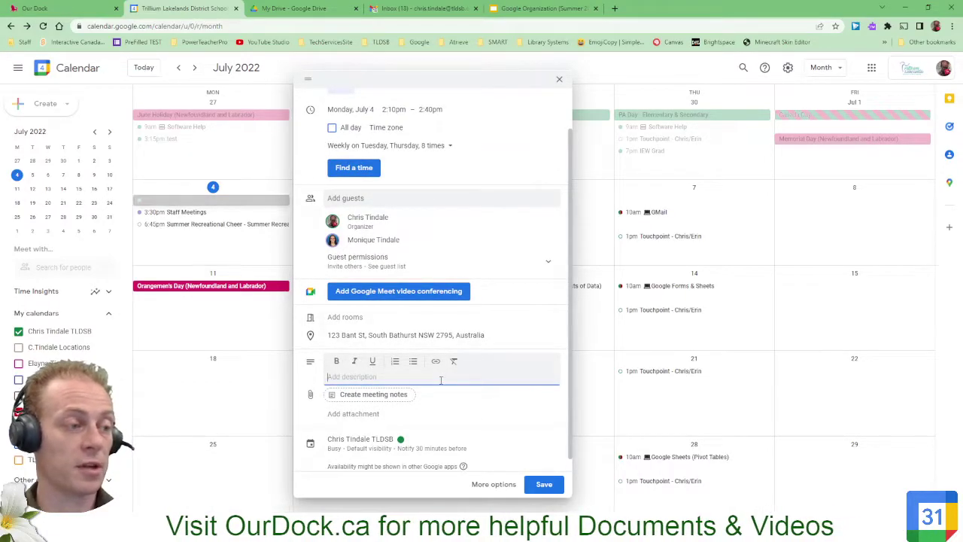
{"action": "type", "text": "asdfsdfasdfsdfasdfas"}
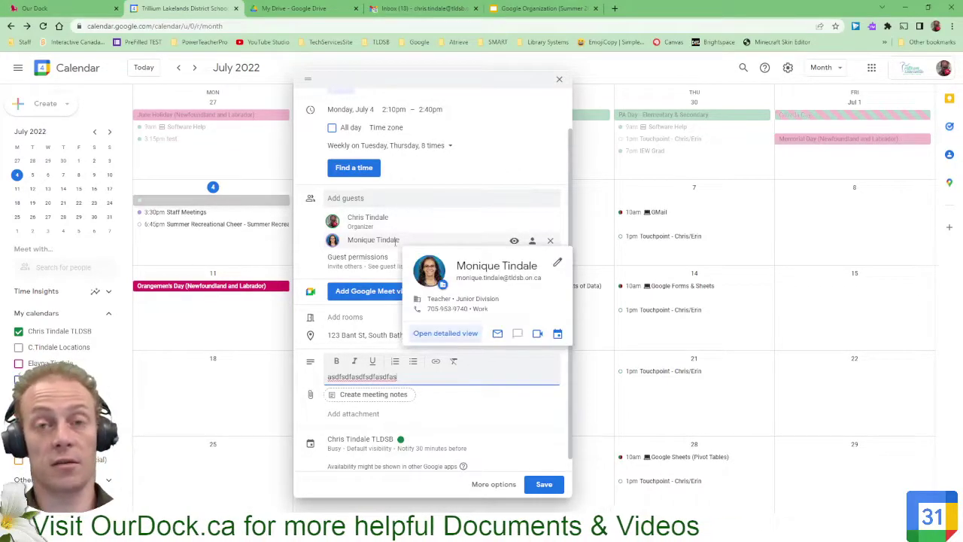
{"action": "mouse_move", "coordinate": [374, 240]}
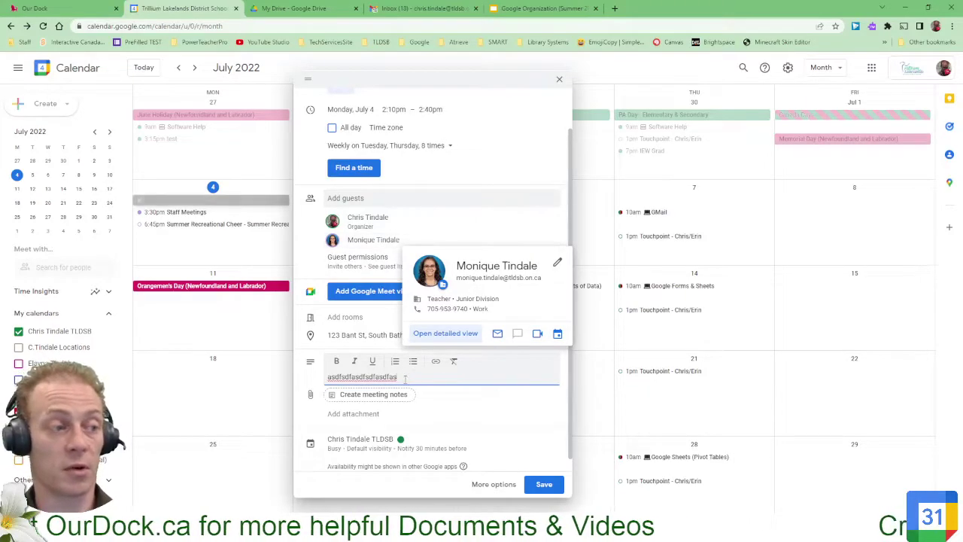
{"action": "left_click_drag", "start_coordinate": [400, 377], "coordinate": [320, 383]}
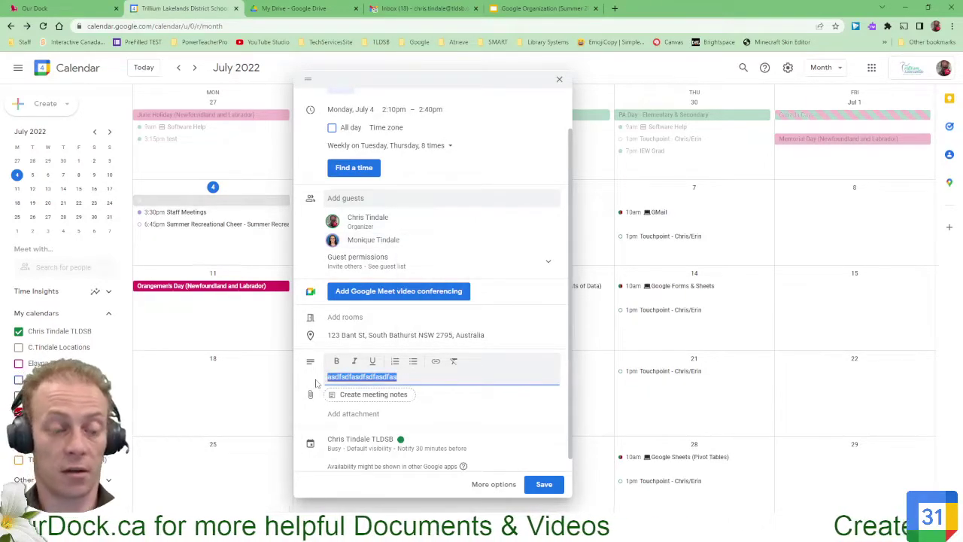
{"action": "key", "text": "BackSpace"}
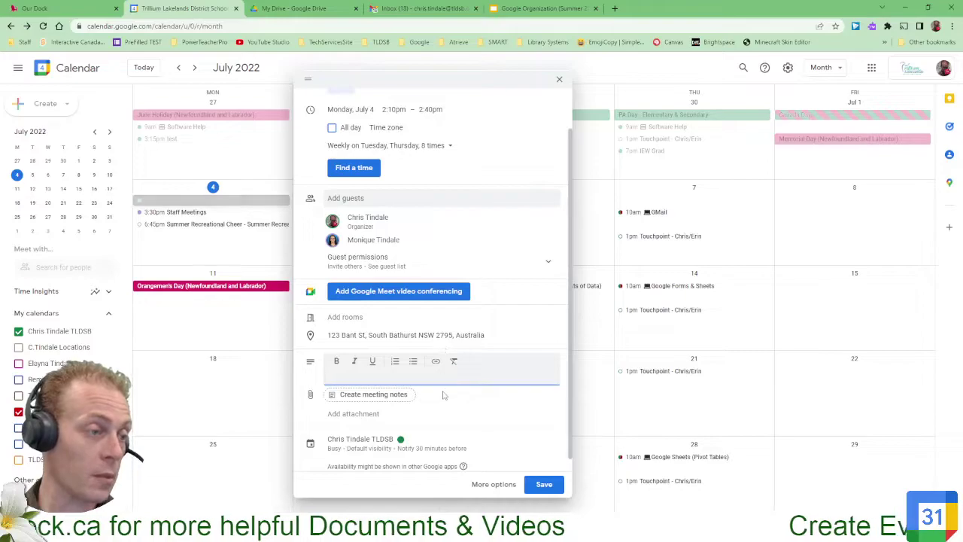
{"action": "scroll", "coordinate": [441, 391], "scroll_direction": "down", "scroll_amount": 1}
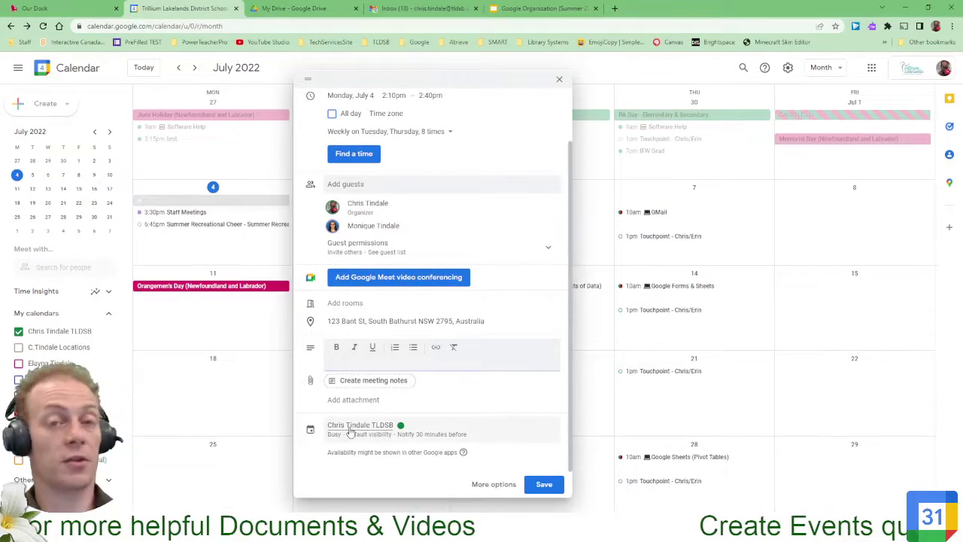
Step: Keep the event on its current calendar with availability set to Busy
{"action": "left_click", "coordinate": [362, 430]}
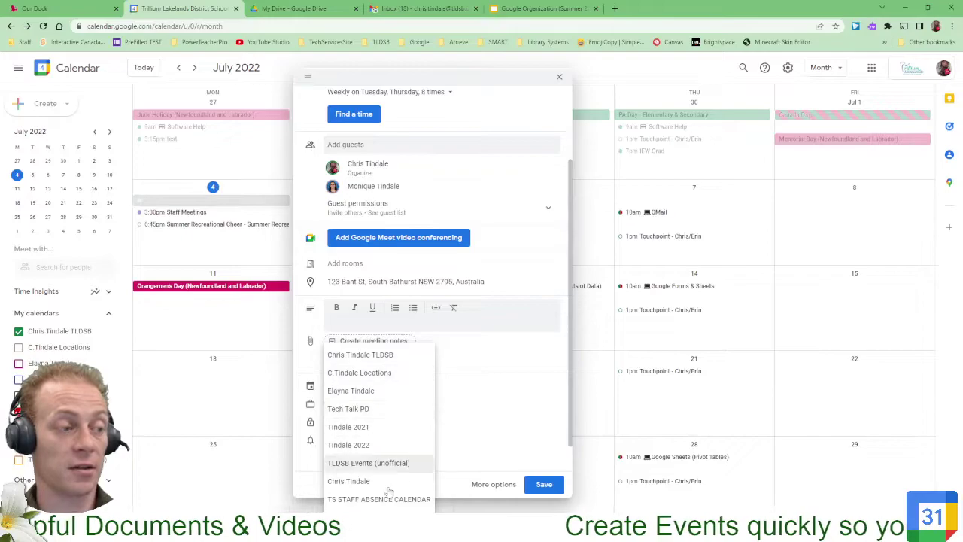
{"action": "left_click", "coordinate": [488, 400]}
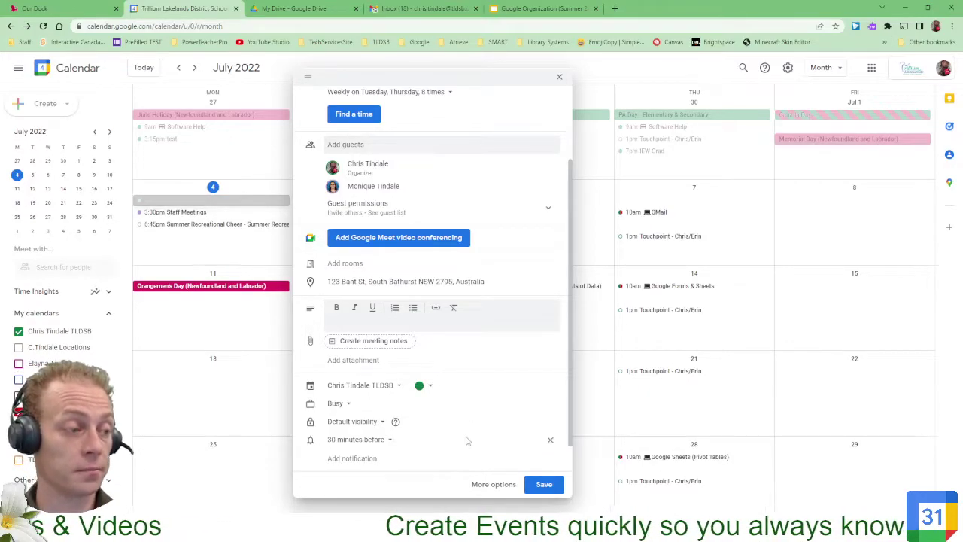
{"action": "left_click", "coordinate": [338, 407]}
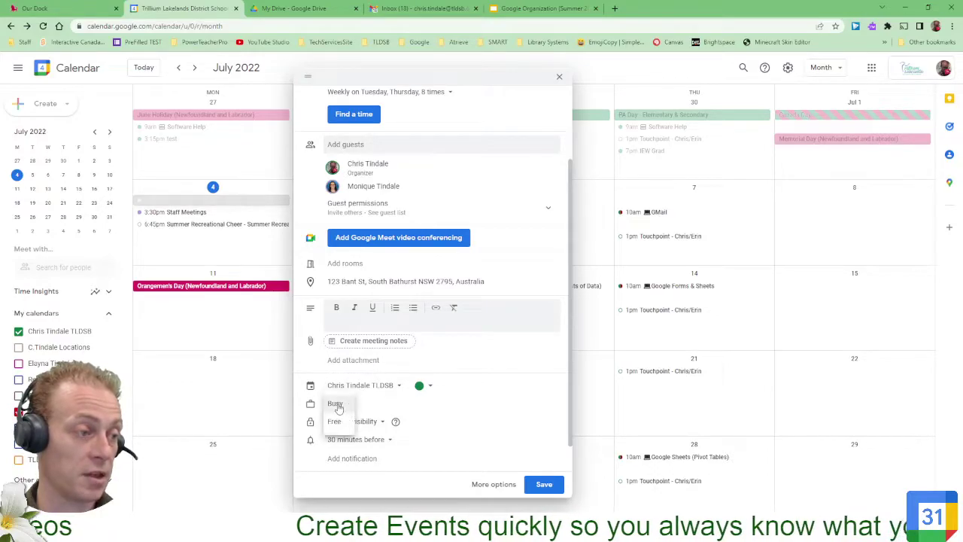
{"action": "left_click", "coordinate": [335, 405]}
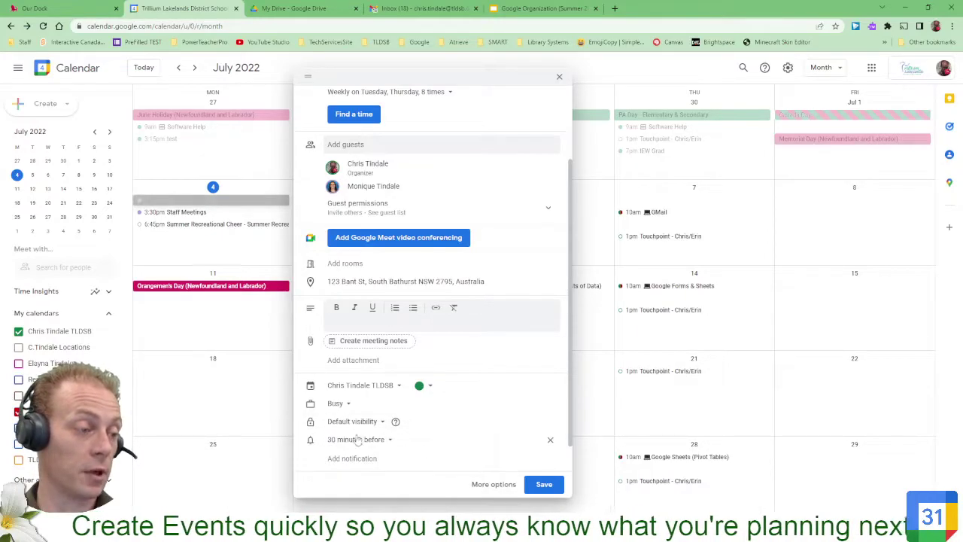
{"action": "left_click", "coordinate": [352, 442]}
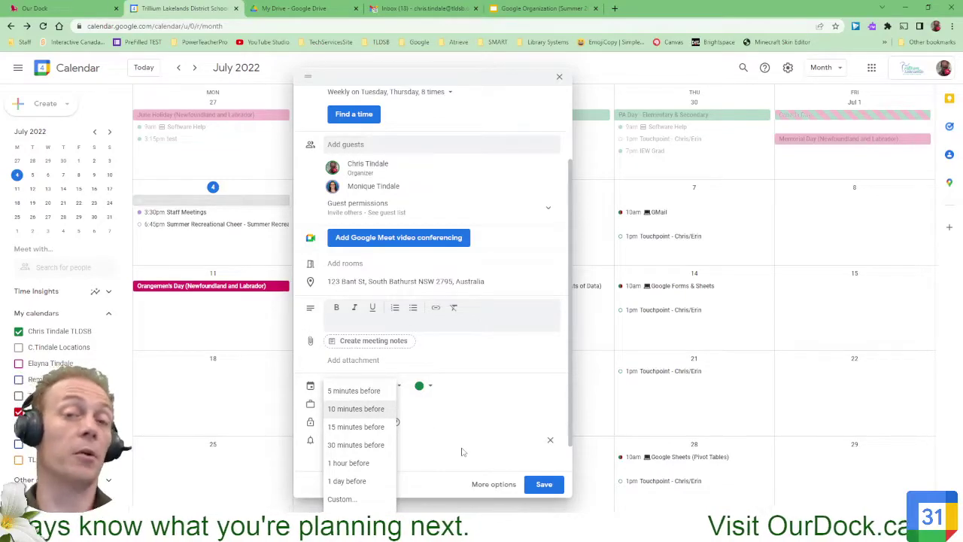
{"action": "left_click", "coordinate": [468, 424]}
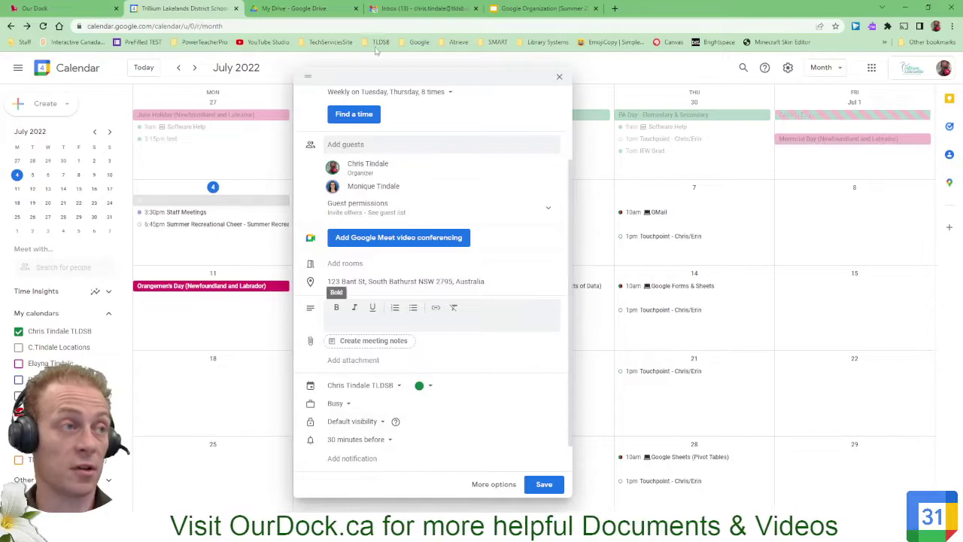
Step: Open the Meeting's full details page, cancel the discard prompt, and save
{"action": "left_click", "coordinate": [494, 484]}
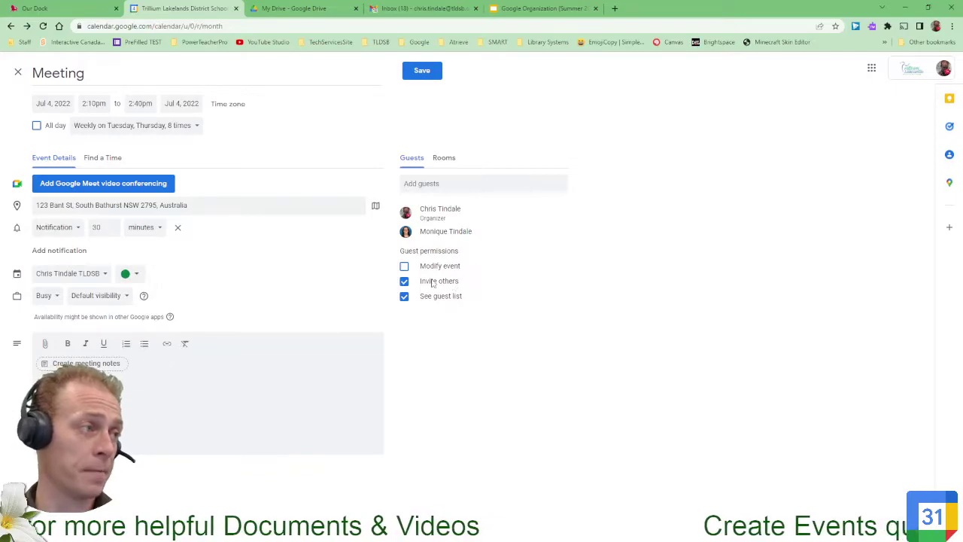
{"action": "key", "text": "Escape"}
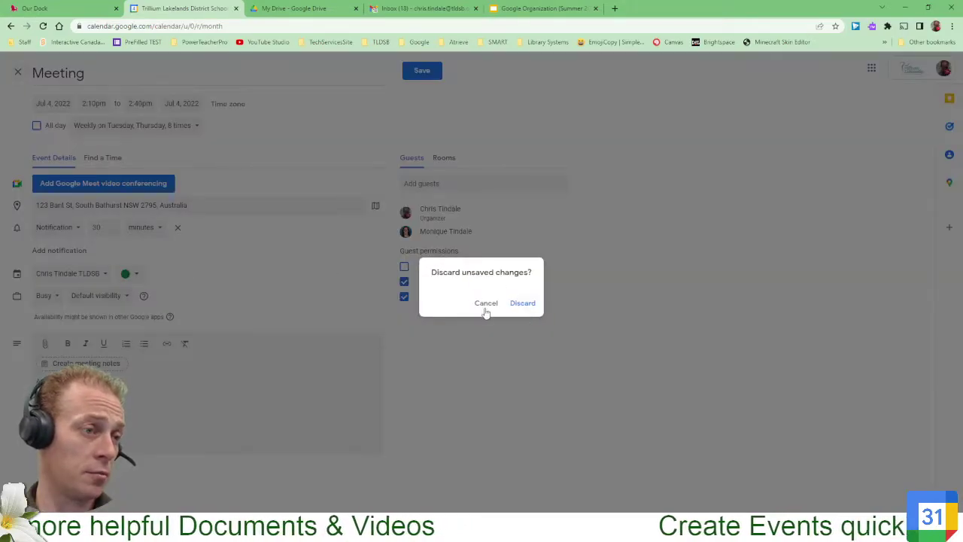
{"action": "left_click", "coordinate": [486, 305]}
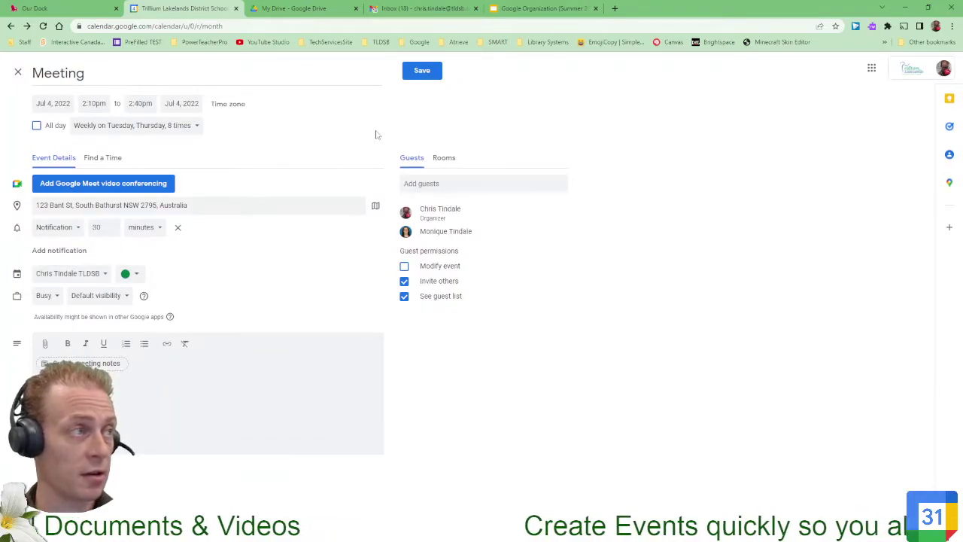
{"action": "left_click", "coordinate": [420, 71]}
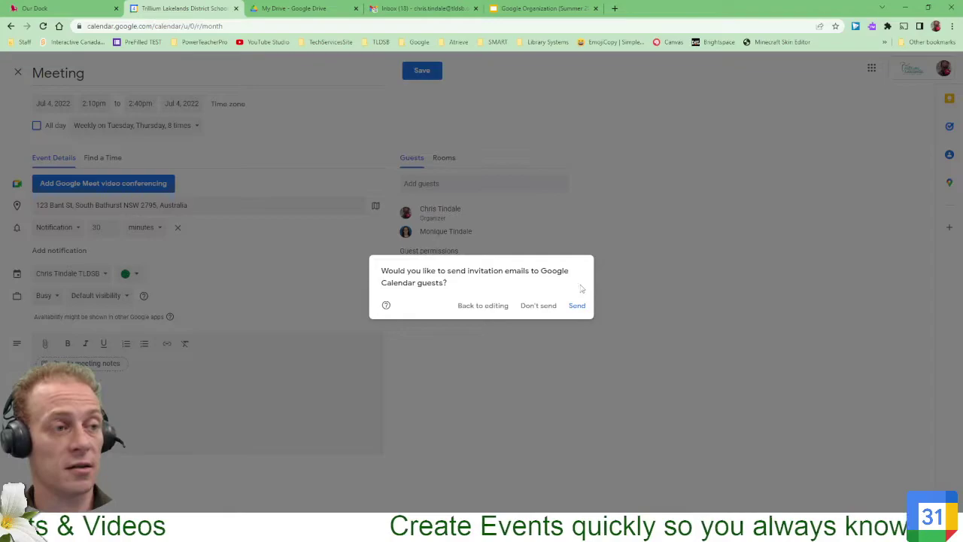
Step: Return to editing, remove the second guest, and save the recurring Meeting
{"action": "left_click", "coordinate": [477, 302]}
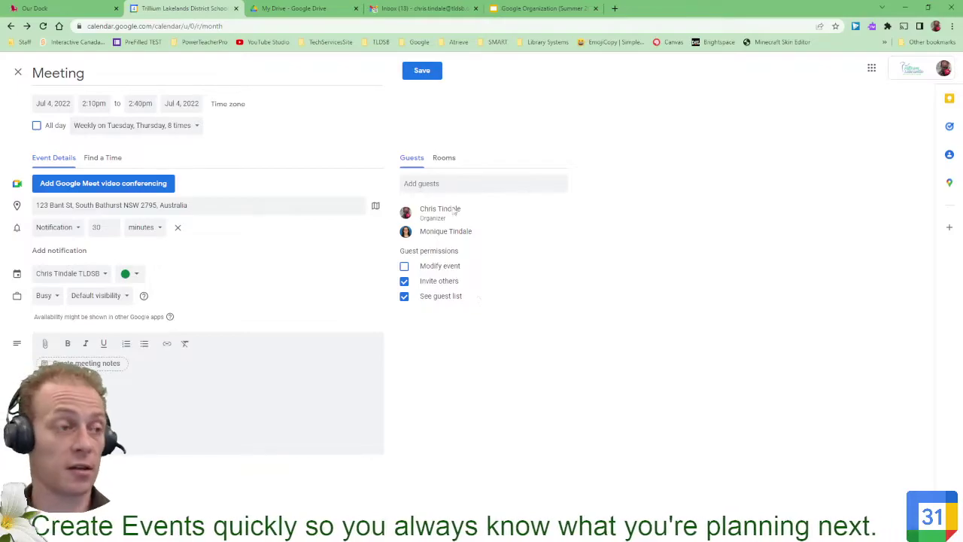
{"action": "mouse_move", "coordinate": [482, 231]}
{"action": "left_click", "coordinate": [555, 234]}
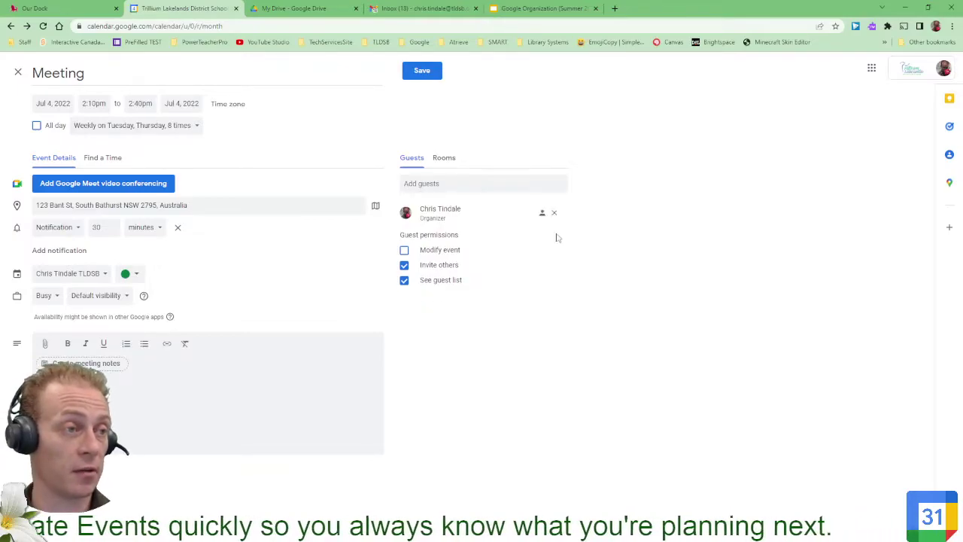
{"action": "left_click", "coordinate": [423, 70]}
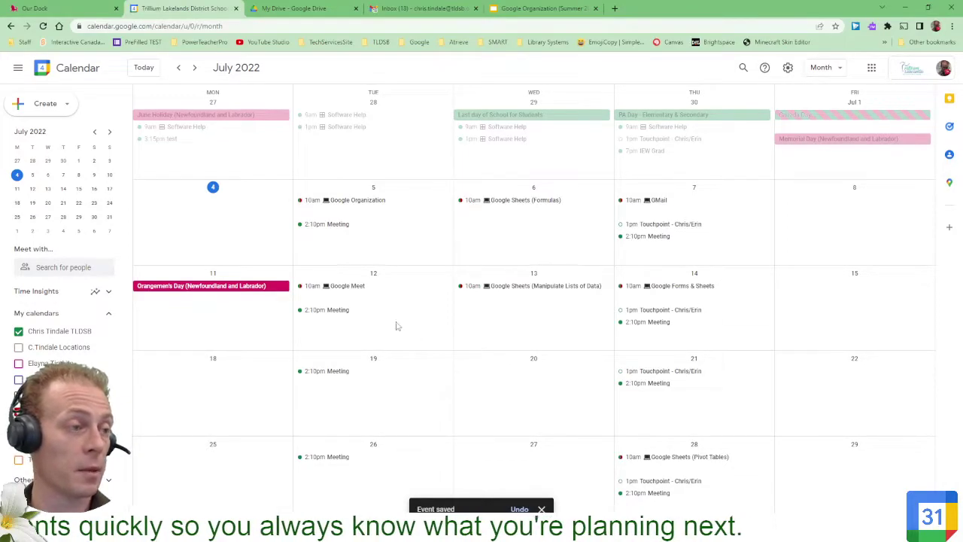
Step: Check the July 12 Meeting, flip to August and back, then open the July 5 Meeting
{"action": "left_click", "coordinate": [336, 312]}
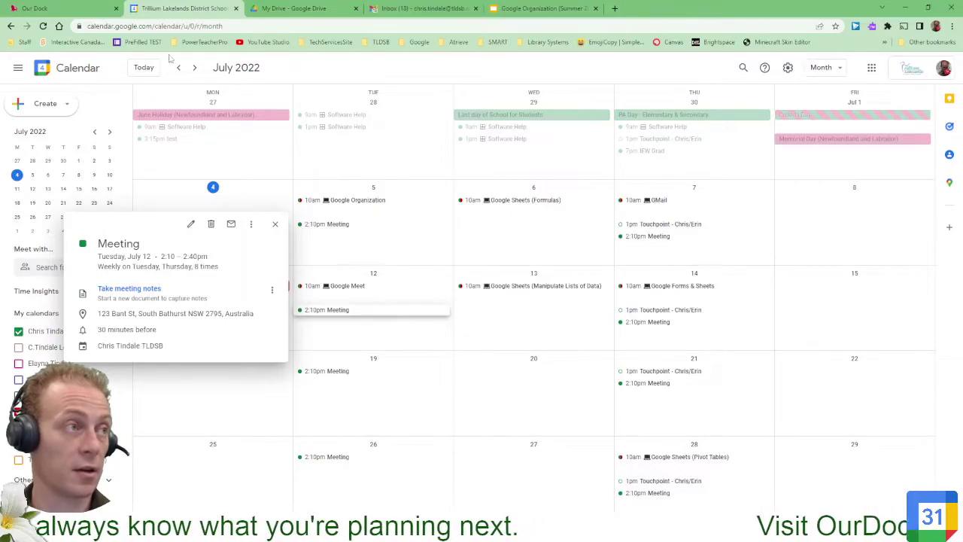
{"action": "left_click", "coordinate": [275, 224]}
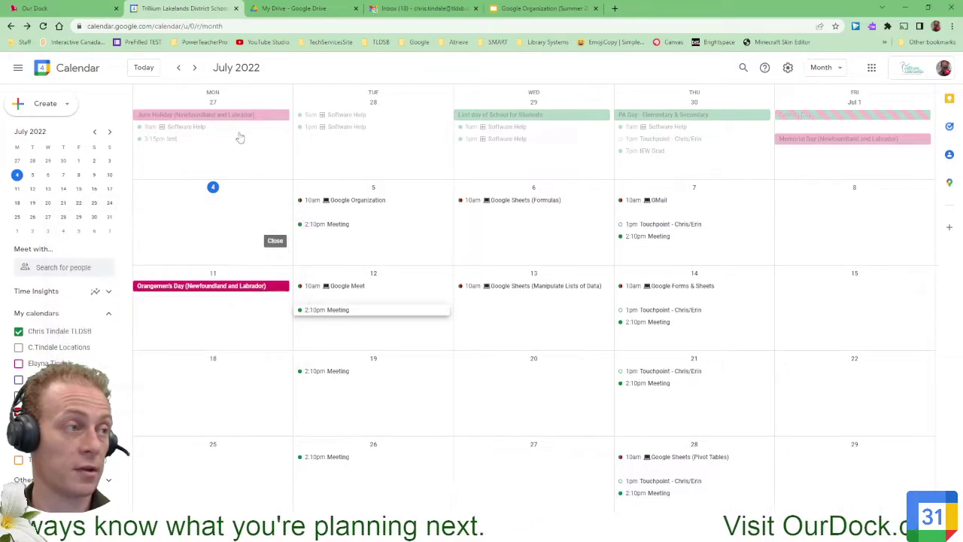
{"action": "left_click", "coordinate": [194, 67]}
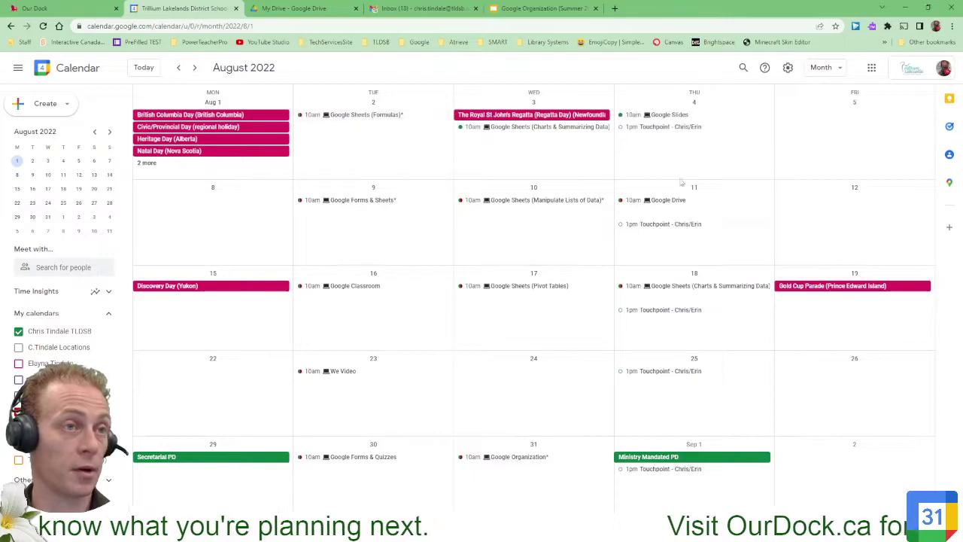
{"action": "left_click", "coordinate": [178, 67]}
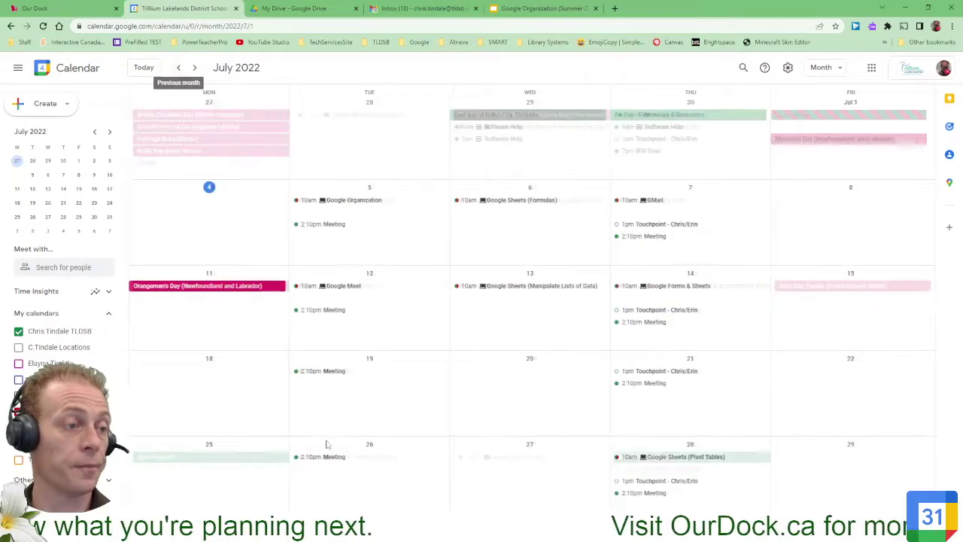
{"action": "left_click", "coordinate": [331, 226]}
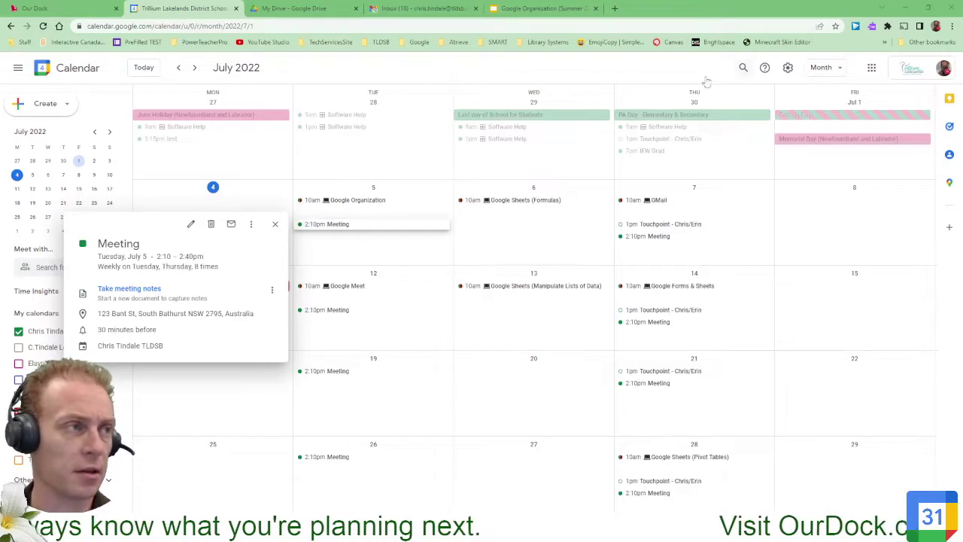
Step: Close the event popup and begin an untitled event in the Wednesday, July 13 cell
{"action": "left_click", "coordinate": [431, 69]}
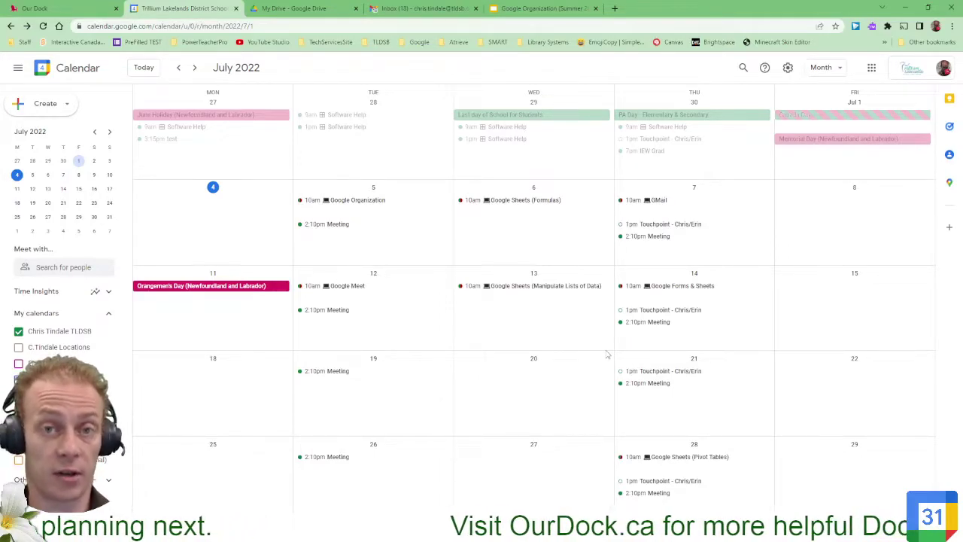
{"action": "left_click", "coordinate": [551, 316]}
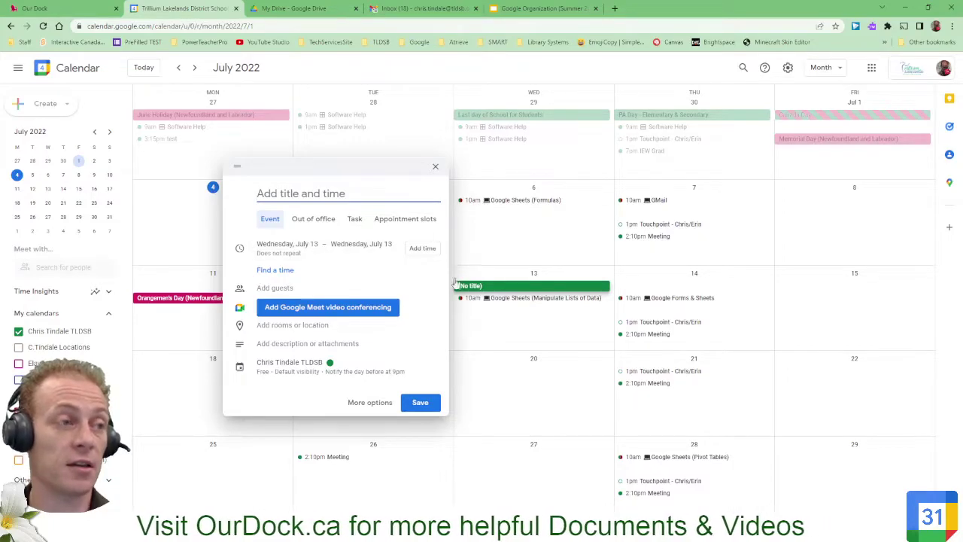
Step: Discard the untitled July 13 draft and open the Create button's dropdown of item types
{"action": "left_click", "coordinate": [435, 166]}
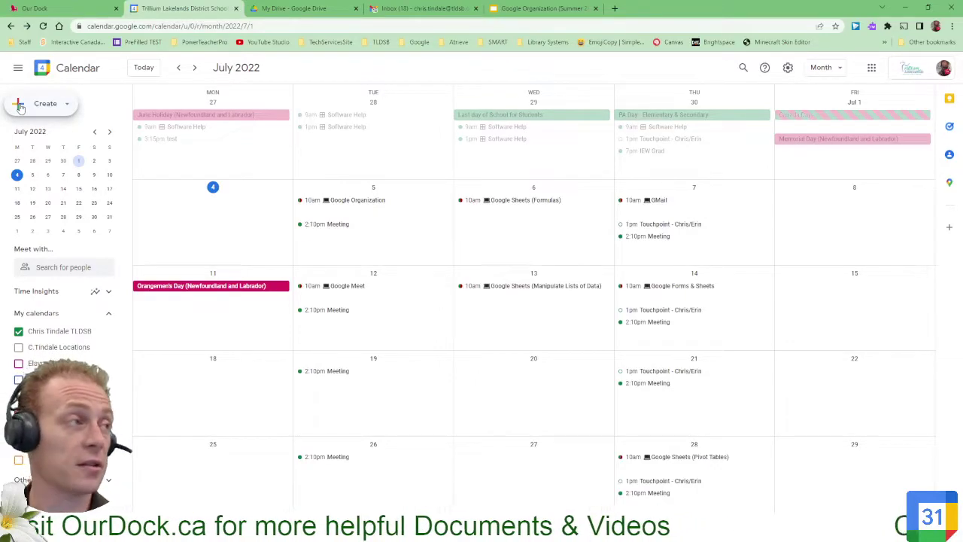
{"action": "left_click", "coordinate": [67, 106]}
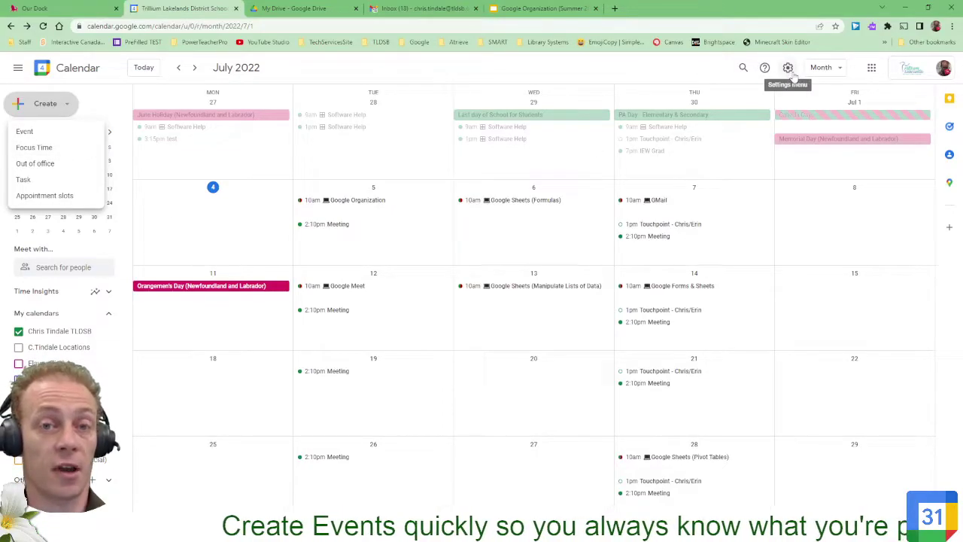
{"action": "left_click", "coordinate": [65, 166]}
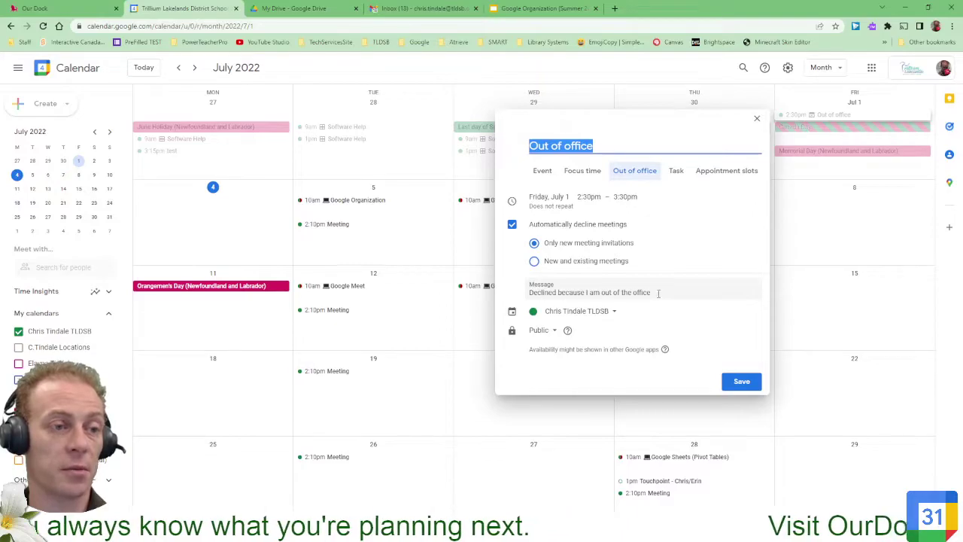
{"action": "left_click", "coordinate": [757, 120]}
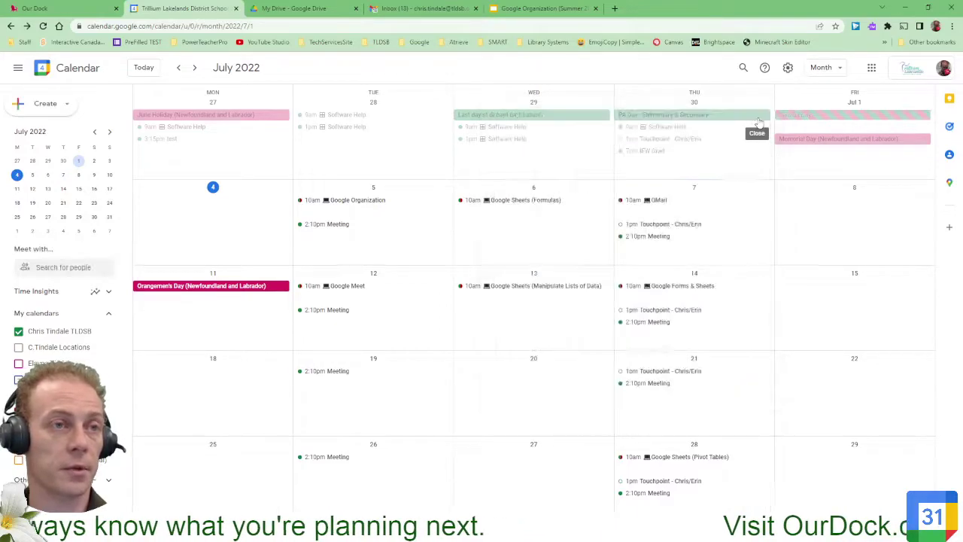
Step: Glance at the Create menu's entry types, dismiss it, and go back to June 2022
{"action": "left_click", "coordinate": [43, 103]}
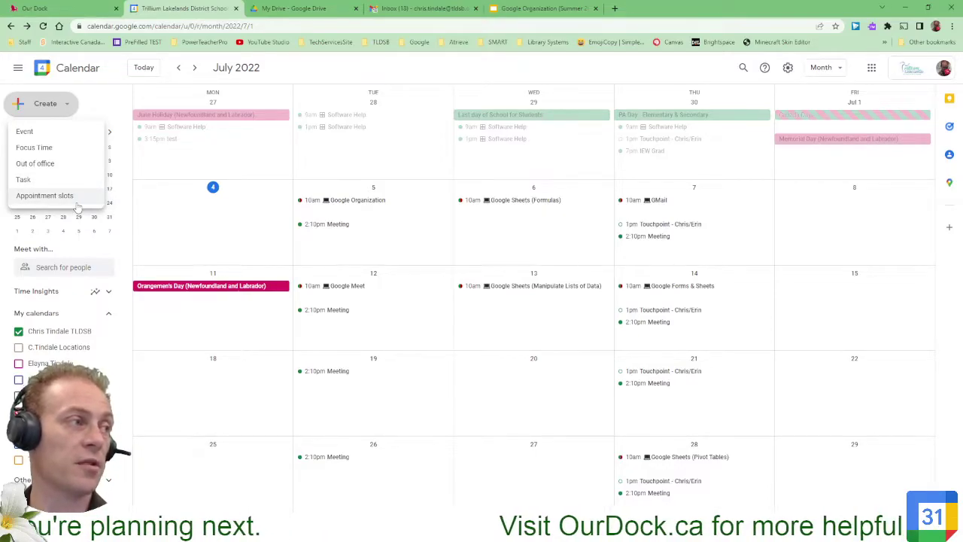
{"action": "left_click", "coordinate": [346, 79]}
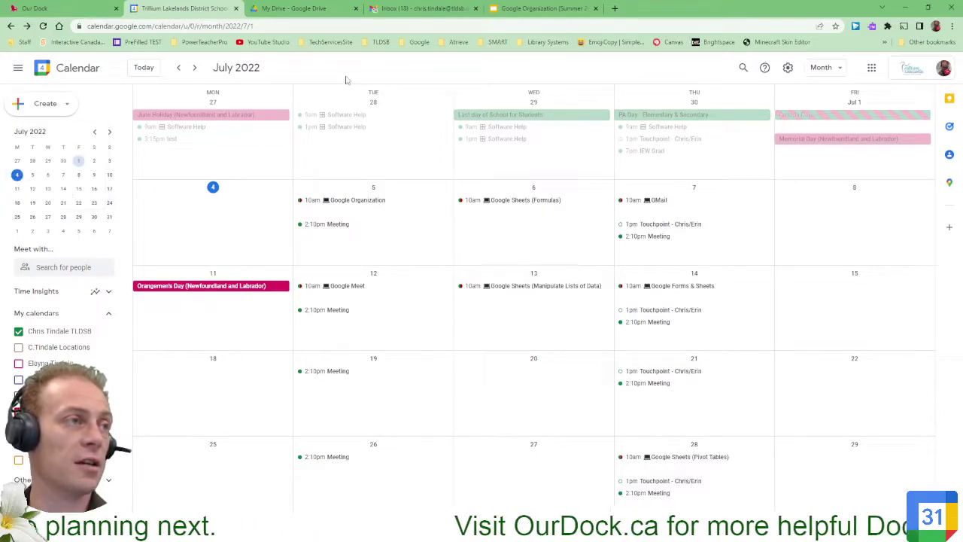
{"action": "left_click", "coordinate": [179, 68]}
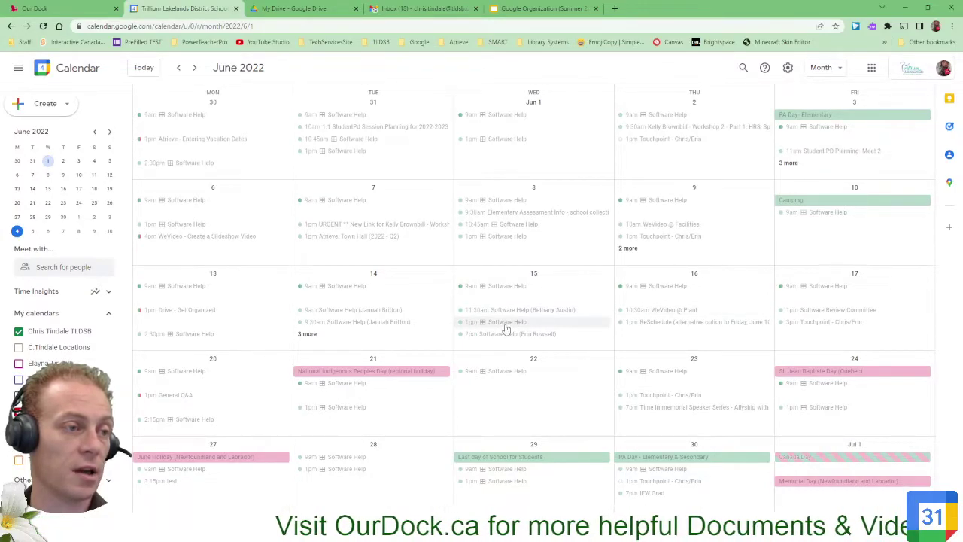
Step: View the June 15 Software Help slots' booking page, then close it and the details popup
{"action": "left_click", "coordinate": [505, 287]}
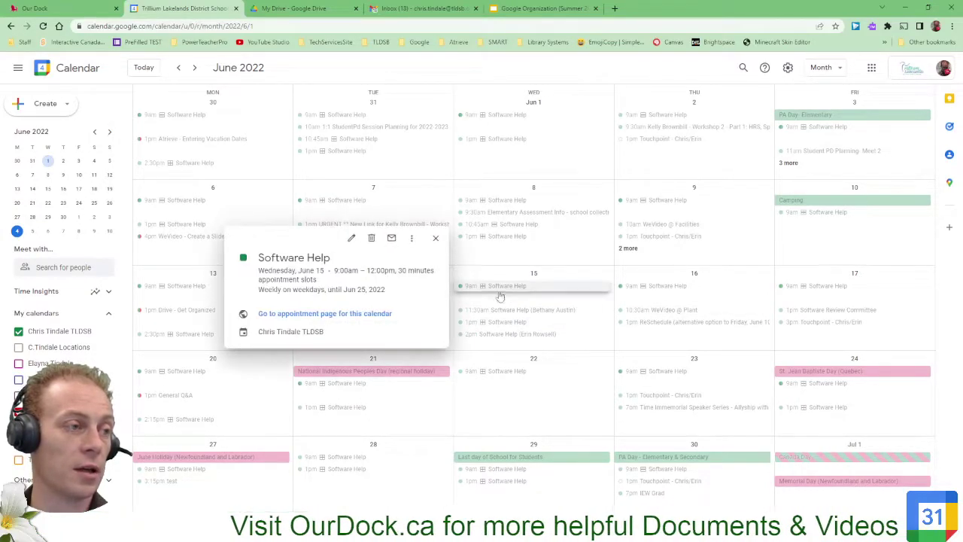
{"action": "left_click", "coordinate": [316, 315]}
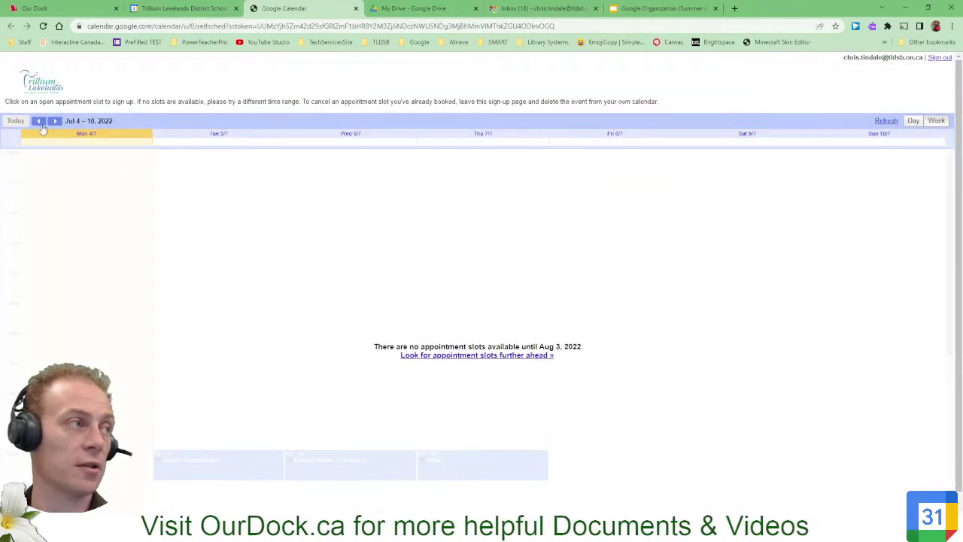
{"action": "left_click", "coordinate": [39, 121]}
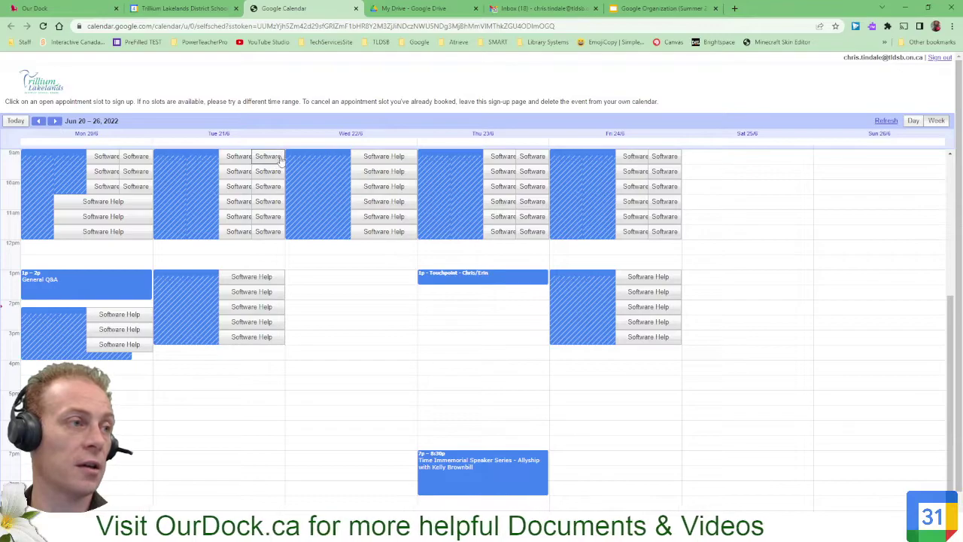
{"action": "left_click", "coordinate": [357, 8]}
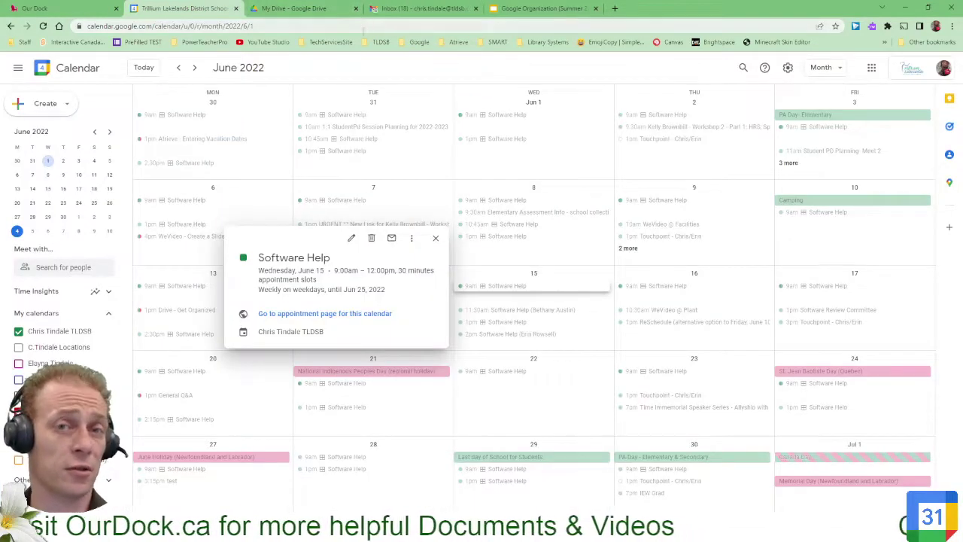
{"action": "left_click", "coordinate": [439, 239]}
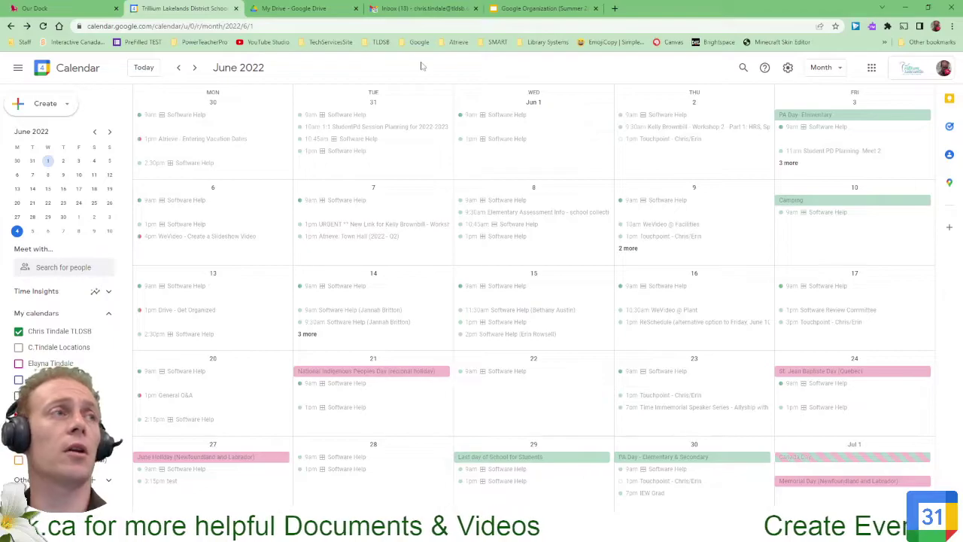
Step: Switch to My Drive and close then reopen the Calendar side panel
{"action": "left_click", "coordinate": [311, 6]}
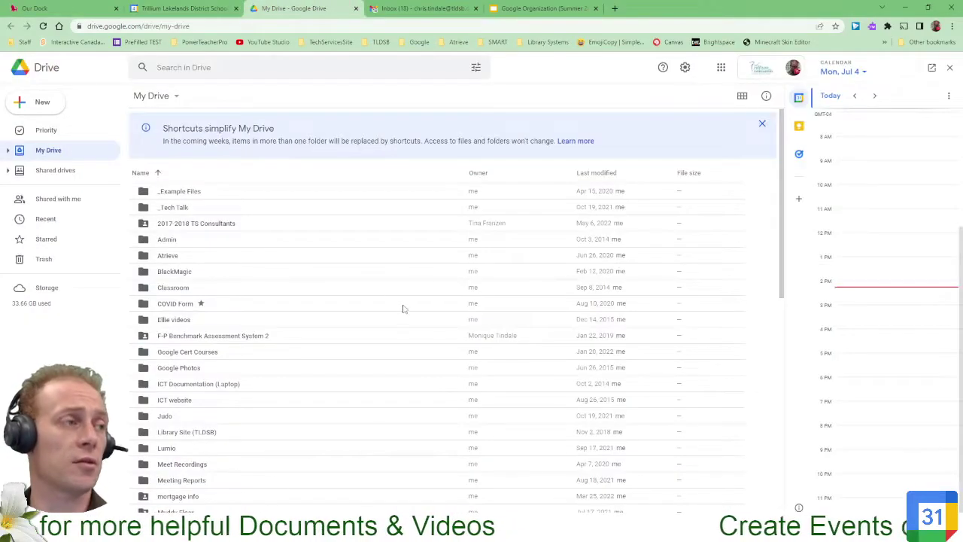
{"action": "left_click", "coordinate": [951, 69]}
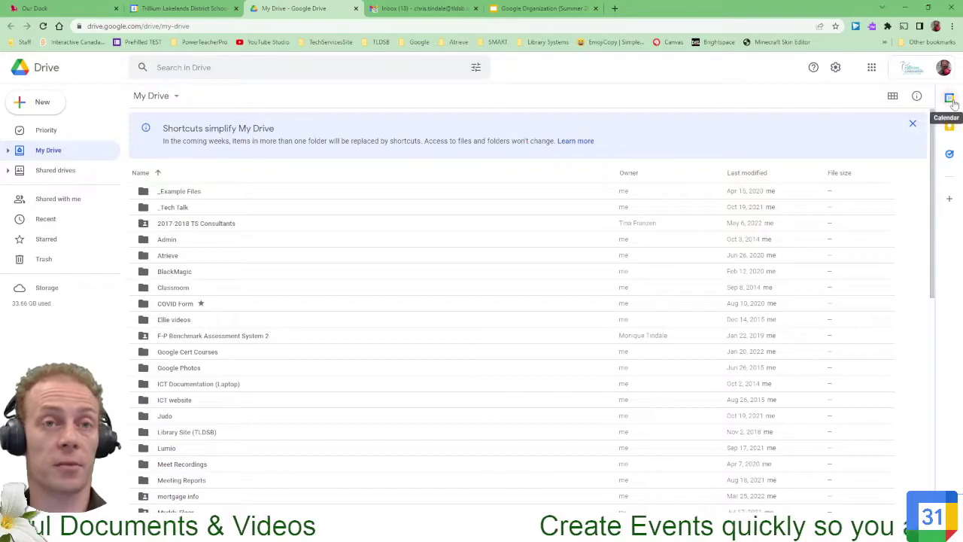
{"action": "left_click", "coordinate": [950, 100]}
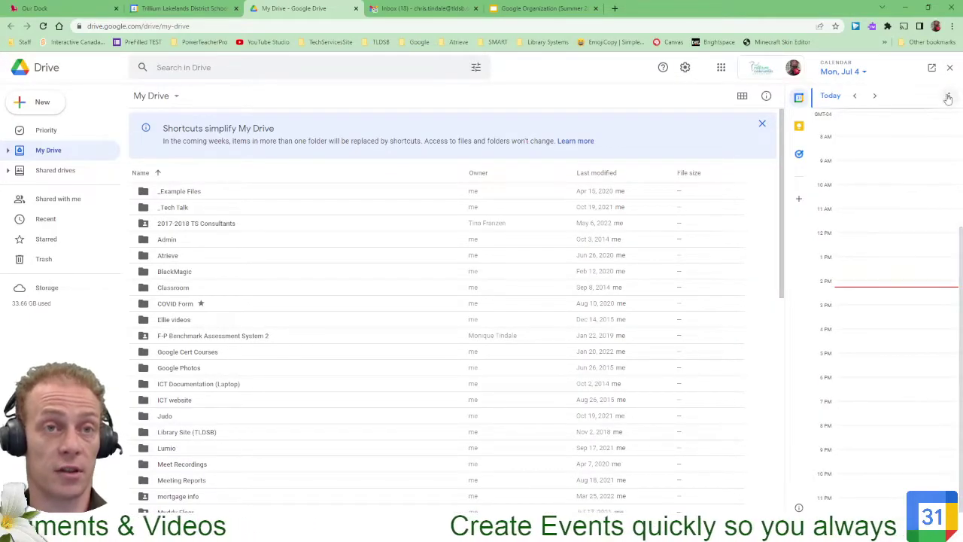
Step: Try Schedule view in the side calendar, return to Day view, and jump to today, July 4
{"action": "left_click", "coordinate": [949, 96]}
{"action": "left_click", "coordinate": [940, 148]}
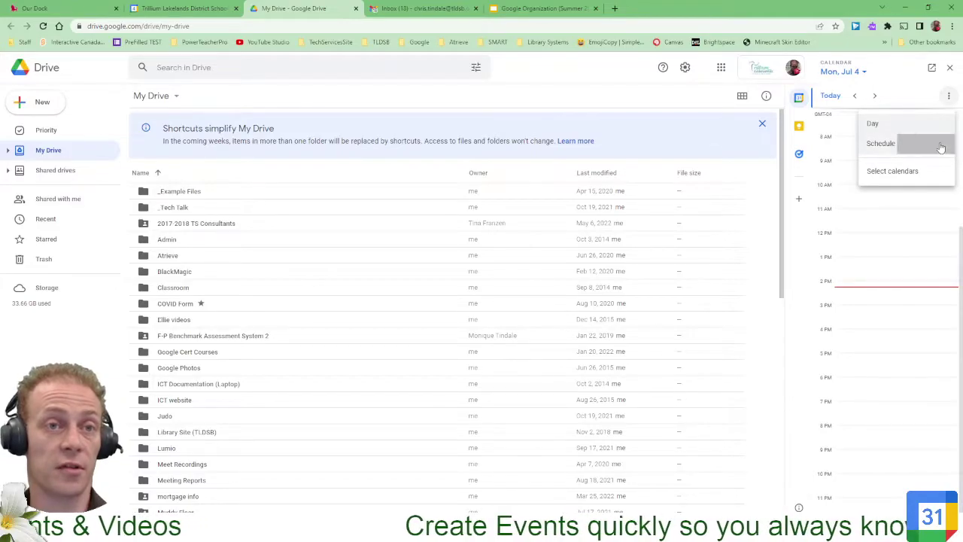
{"action": "left_click", "coordinate": [949, 96]}
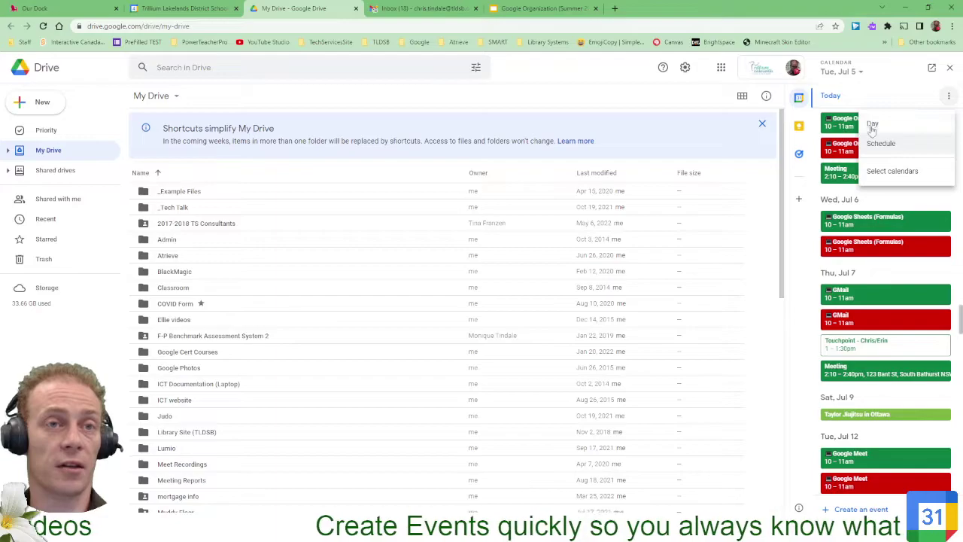
{"action": "left_click", "coordinate": [886, 126]}
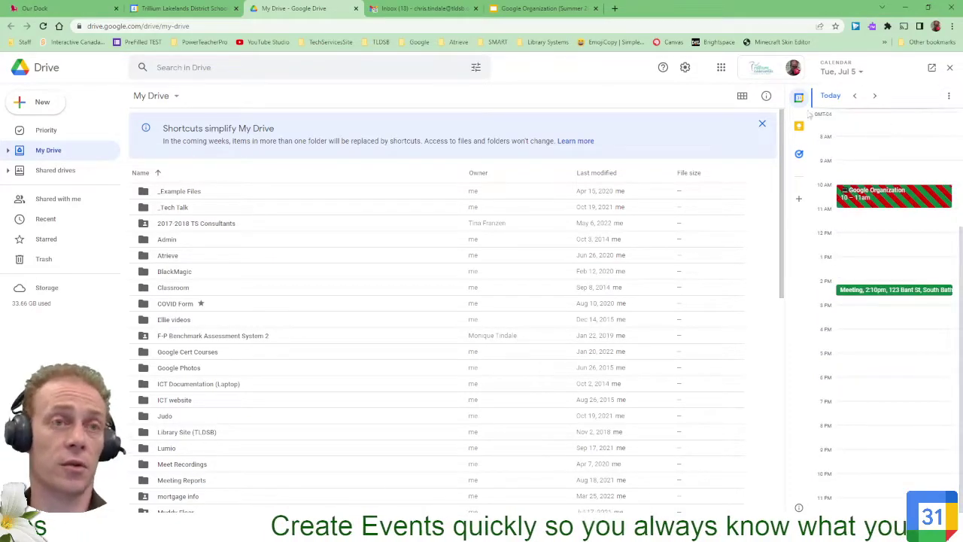
{"action": "left_click", "coordinate": [831, 97]}
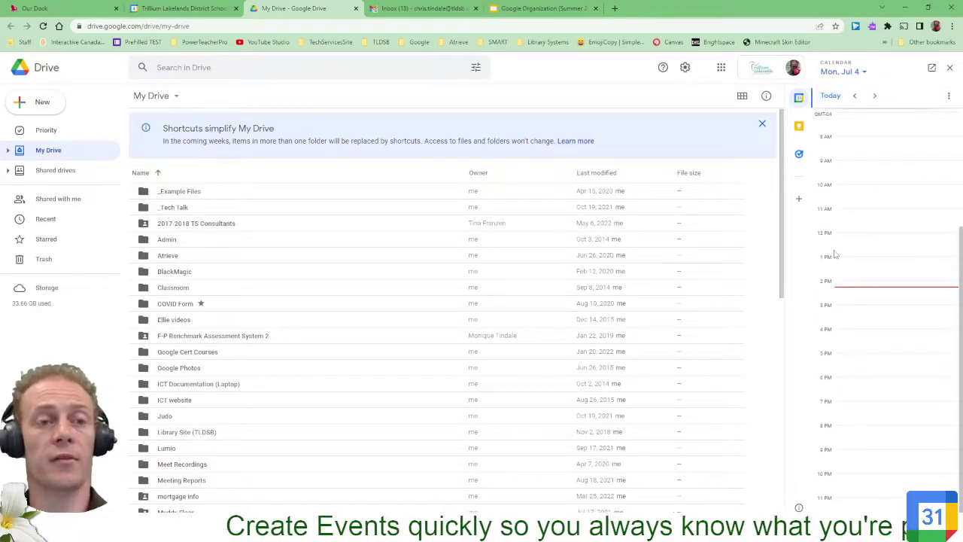
Step: Create a 'meeting 2' event at 3pm on July 4 in the Calendar side panel
{"action": "left_click", "coordinate": [889, 316]}
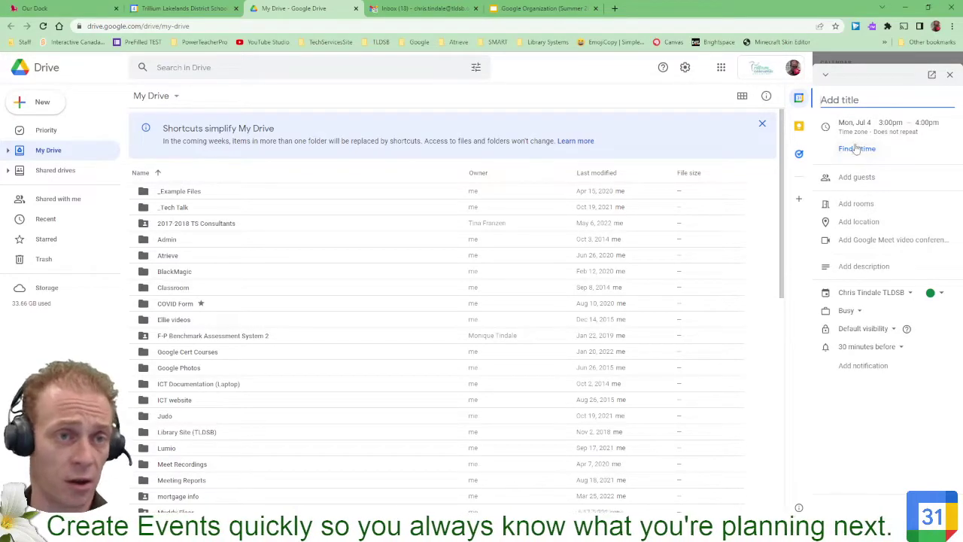
{"action": "type", "text": "me"}
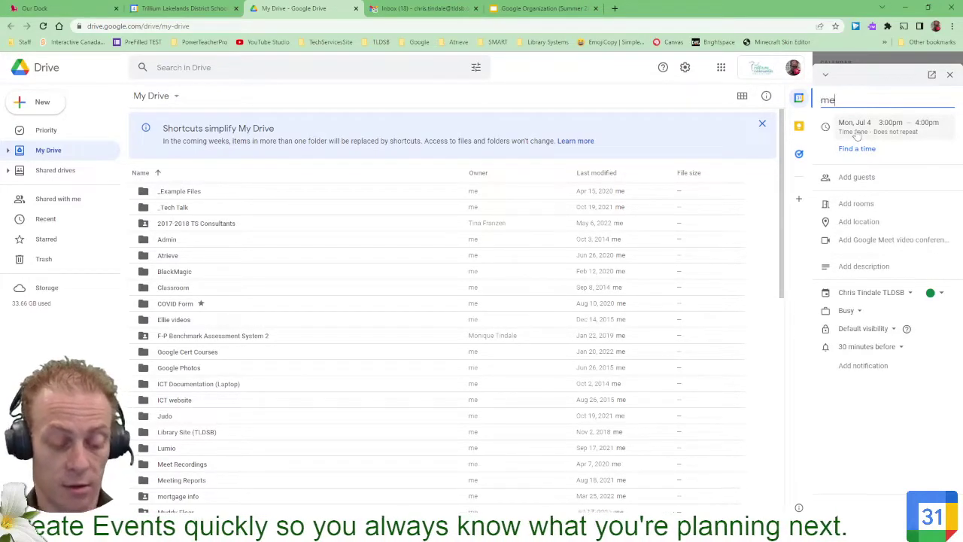
{"action": "type", "text": "eting 1"}
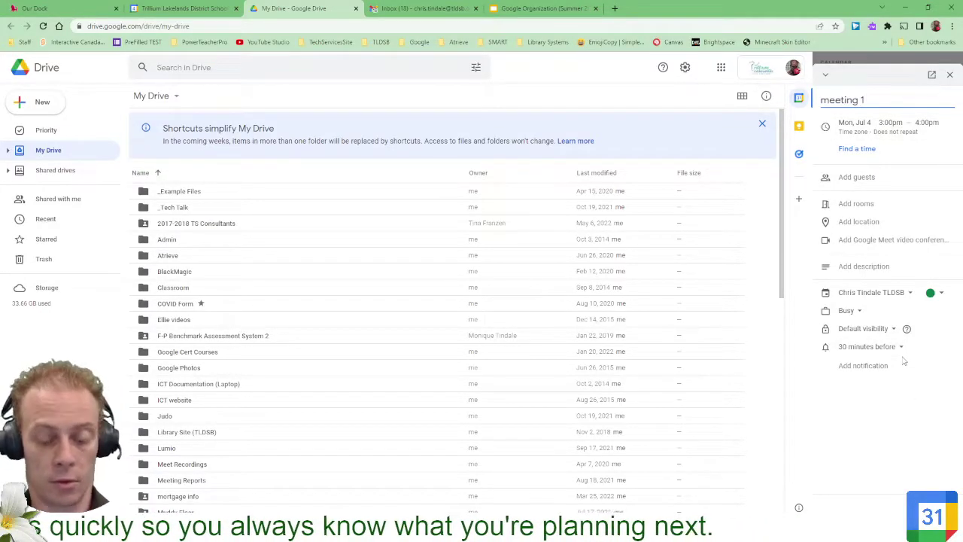
{"action": "key", "text": "BackSpace"}
{"action": "type", "text": "2"}
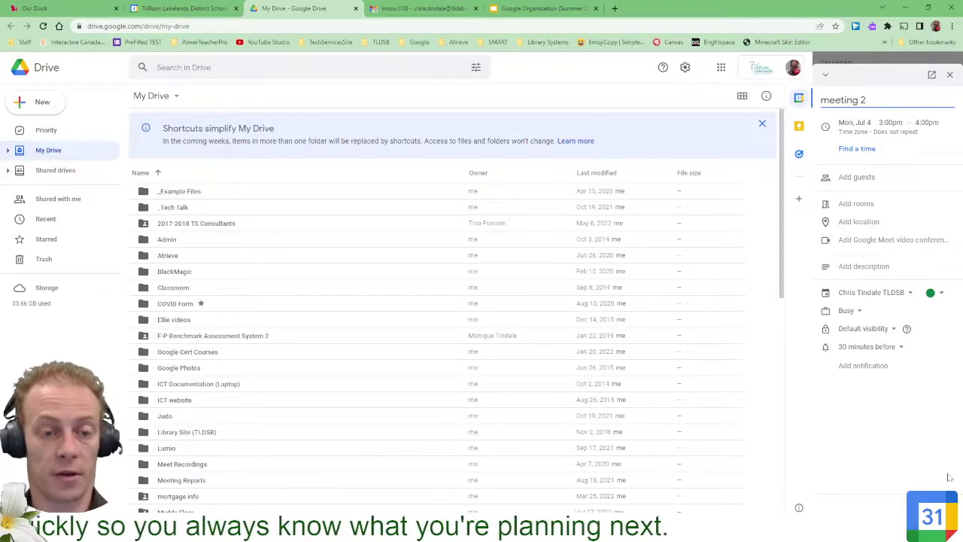
{"action": "key", "text": "Return"}
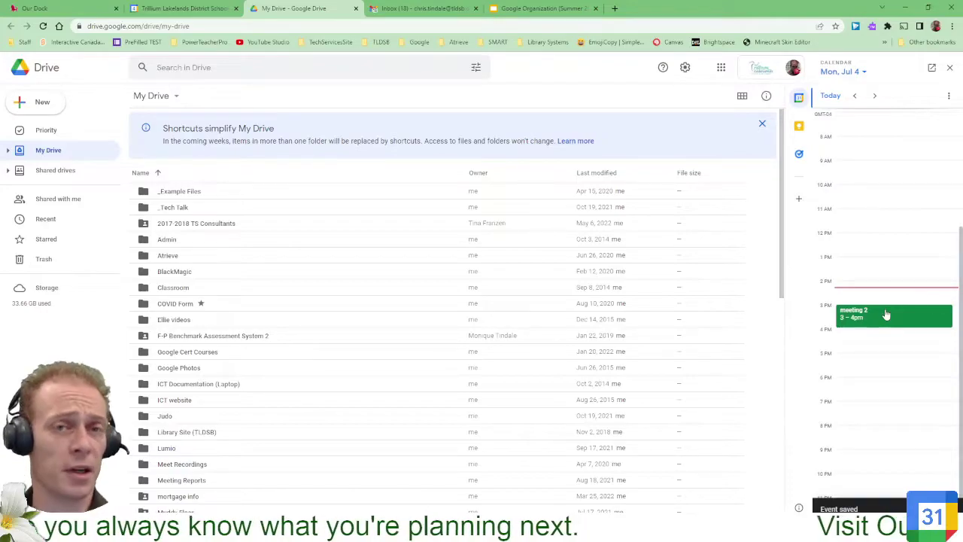
Step: Back in Calendar's refreshed July 2022 month, delete the July 4 'meeting 2' event, then show view ranges
{"action": "left_click", "coordinate": [164, 6]}
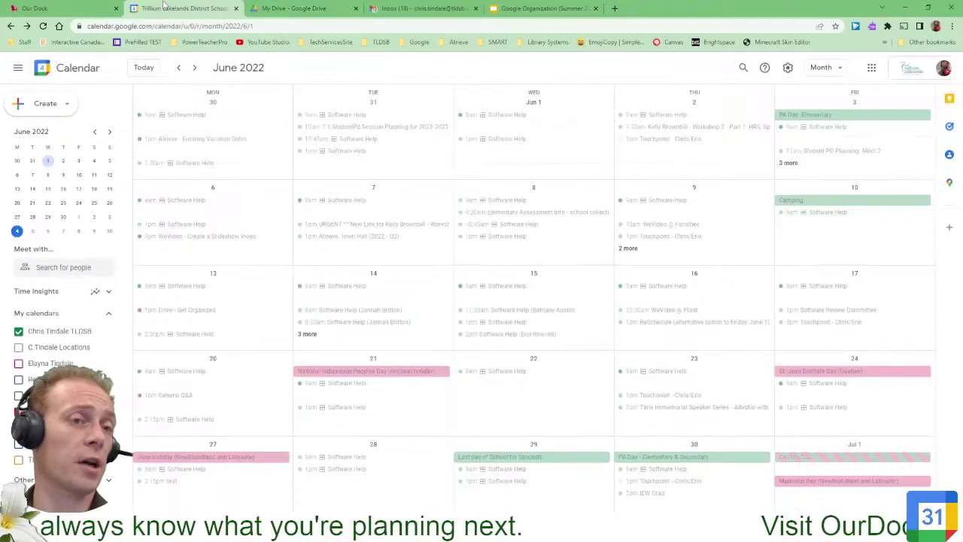
{"action": "left_click", "coordinate": [144, 68]}
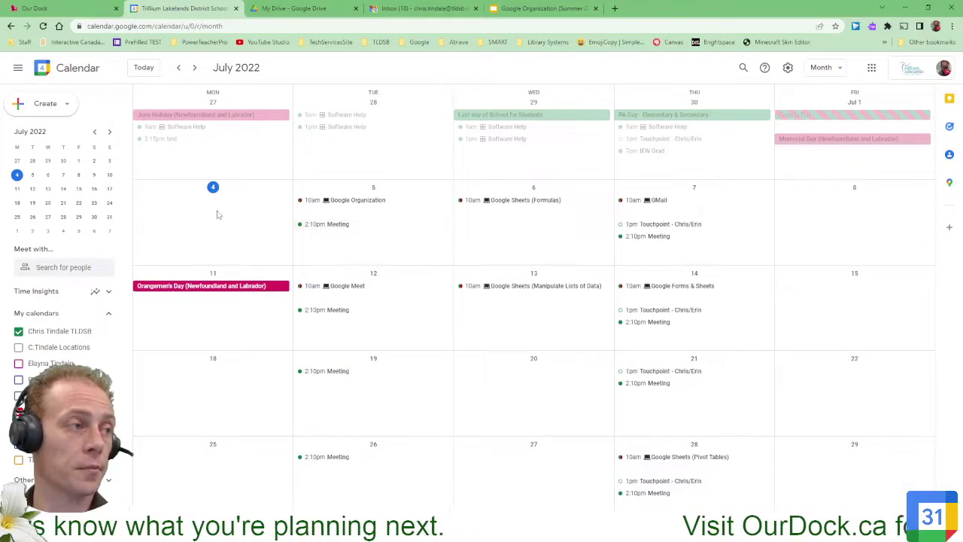
{"action": "left_click", "coordinate": [43, 27]}
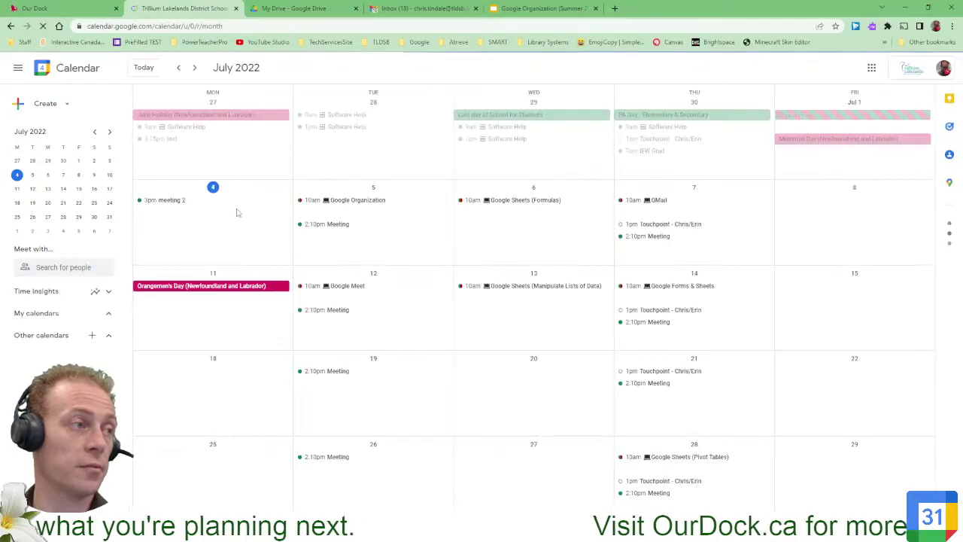
{"action": "left_click", "coordinate": [175, 201]}
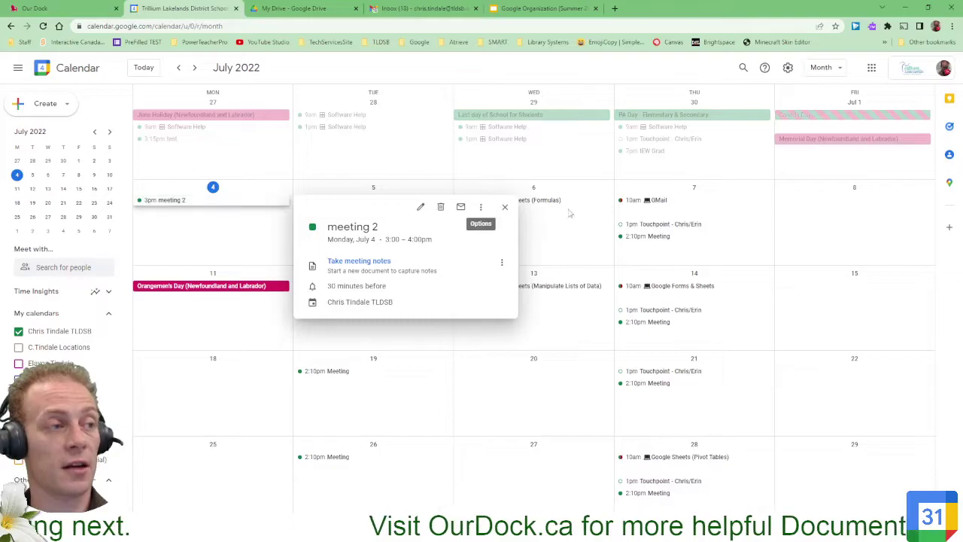
{"action": "left_click", "coordinate": [441, 209]}
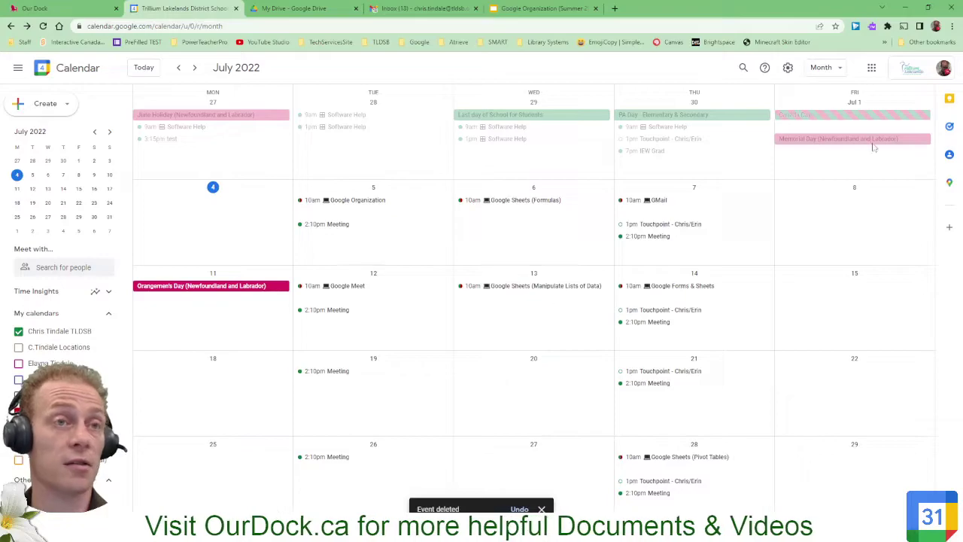
{"action": "left_click", "coordinate": [833, 69]}
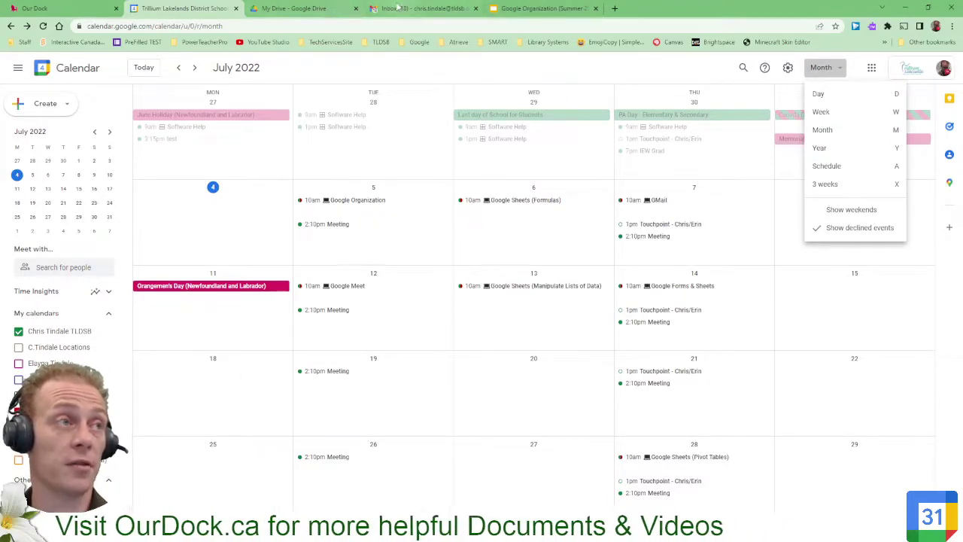
{"action": "left_click", "coordinate": [546, 8]}
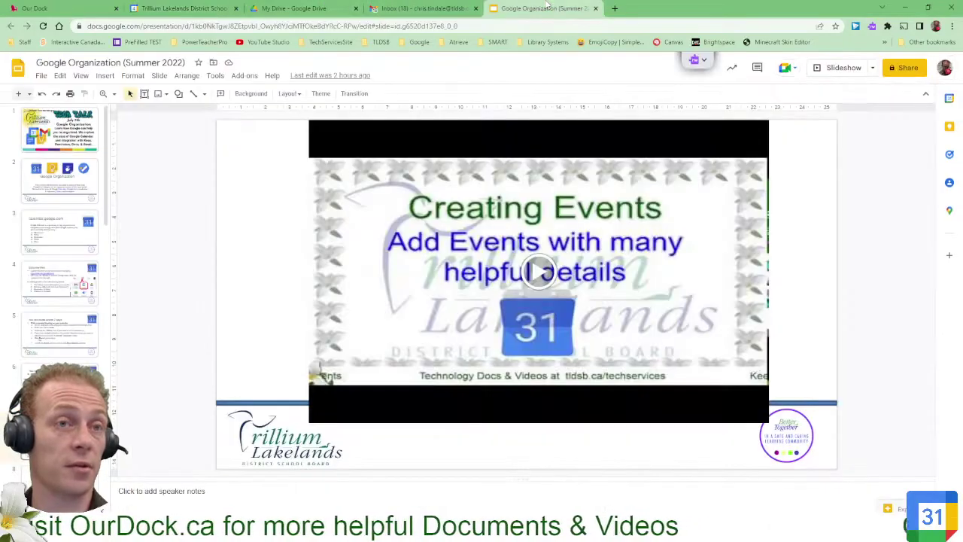
{"action": "left_click", "coordinate": [950, 100]}
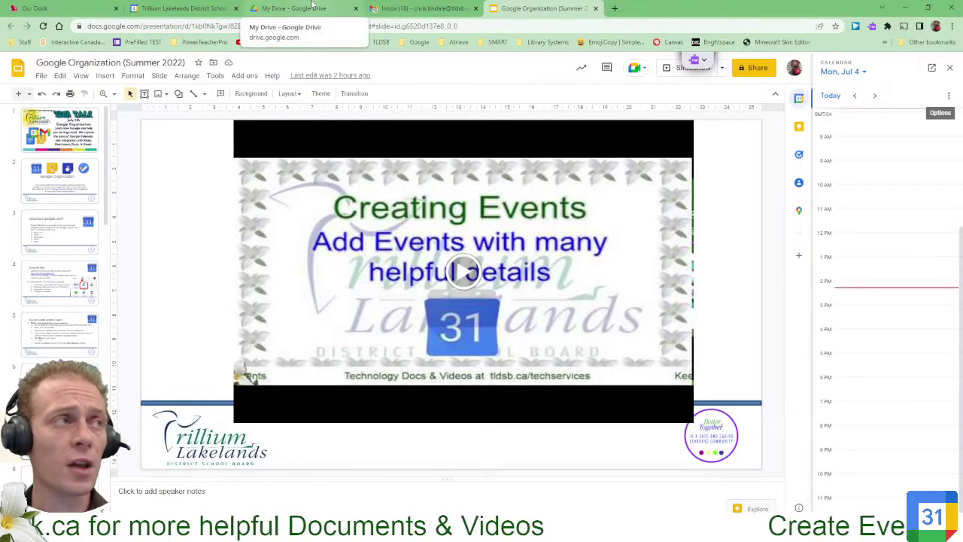
{"action": "left_click", "coordinate": [181, 8]}
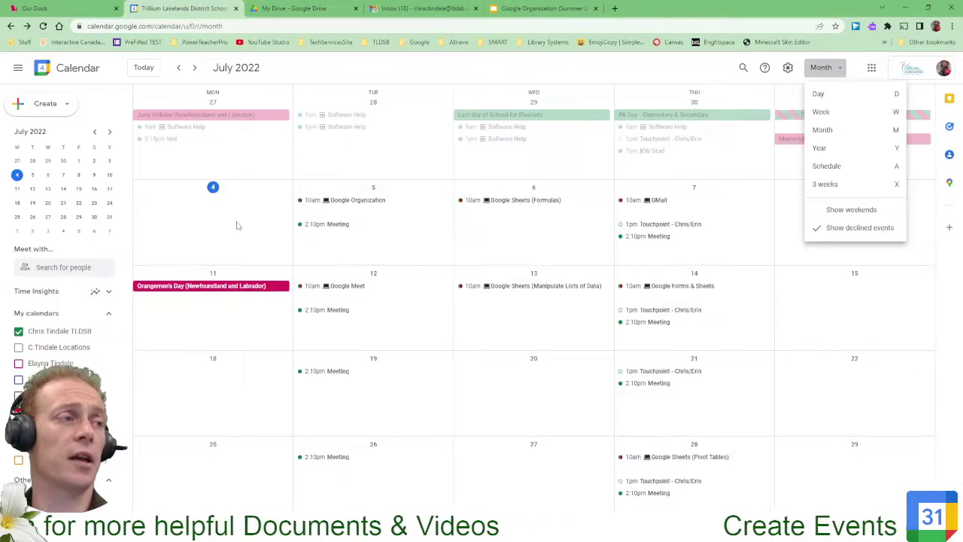